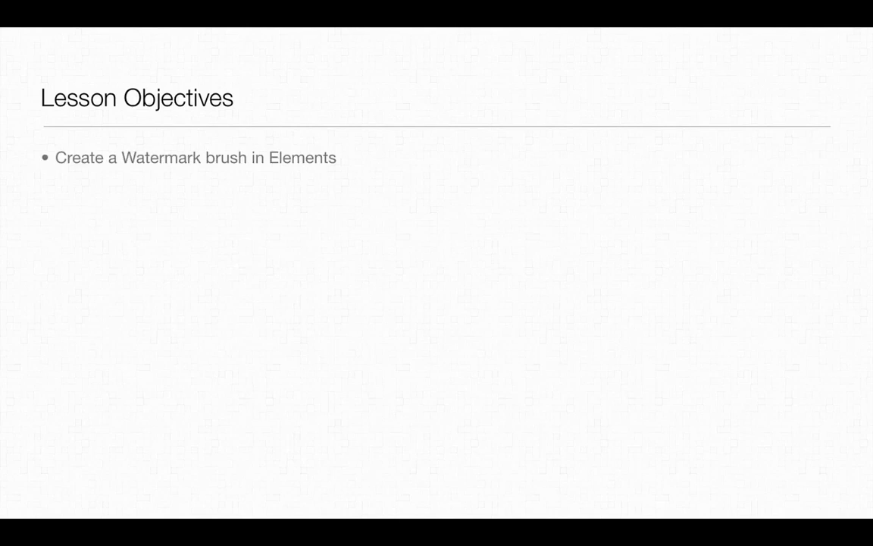
key(Right)
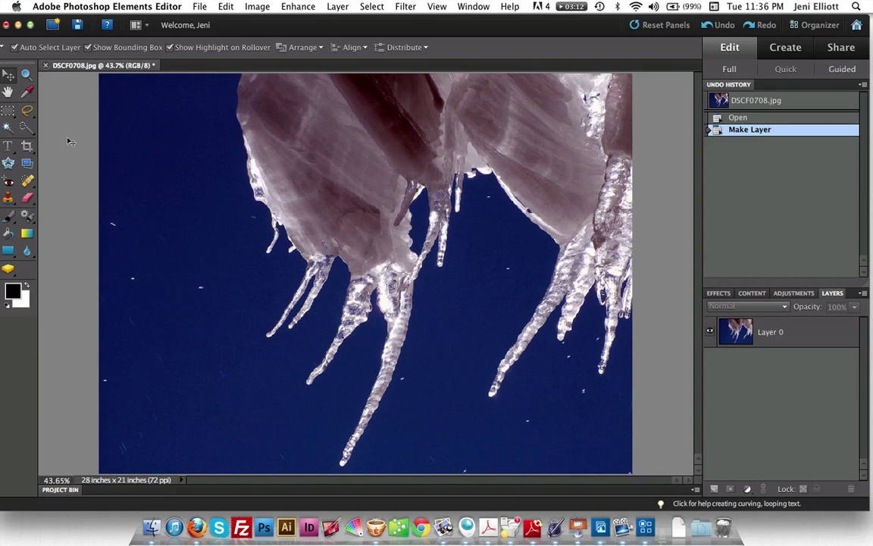
Step: Start a new blank file named with the owner's name plus 'Watermark', 2000 × 300 px at 72 ppi
click(199, 7)
mouse_move(228, 21)
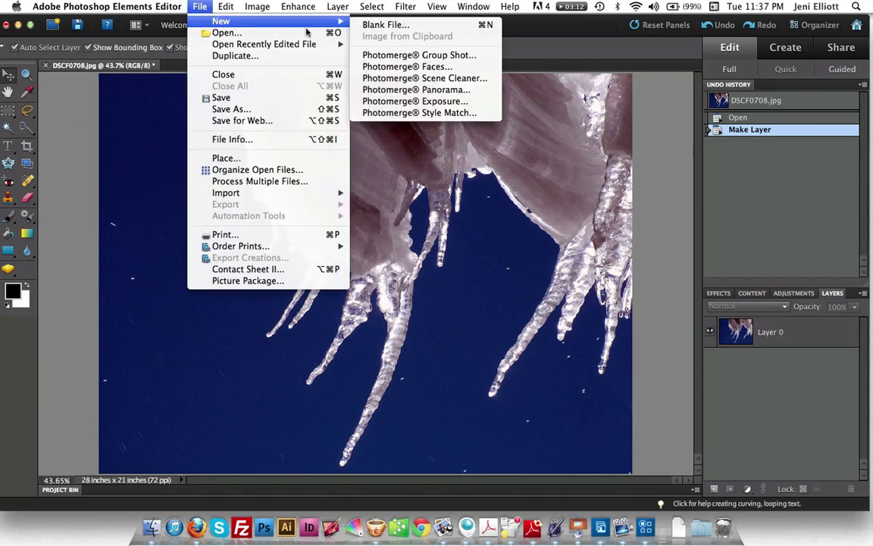
click(373, 25)
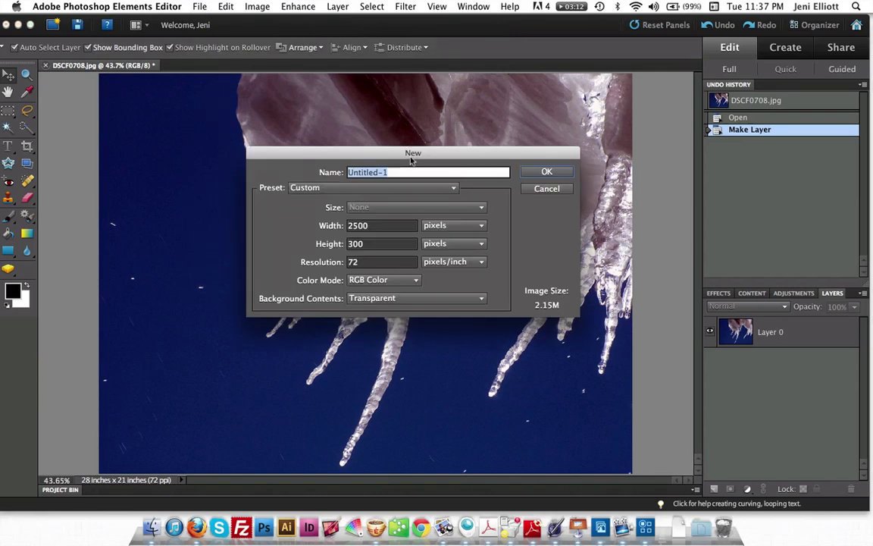
text(Jeni Watermar)
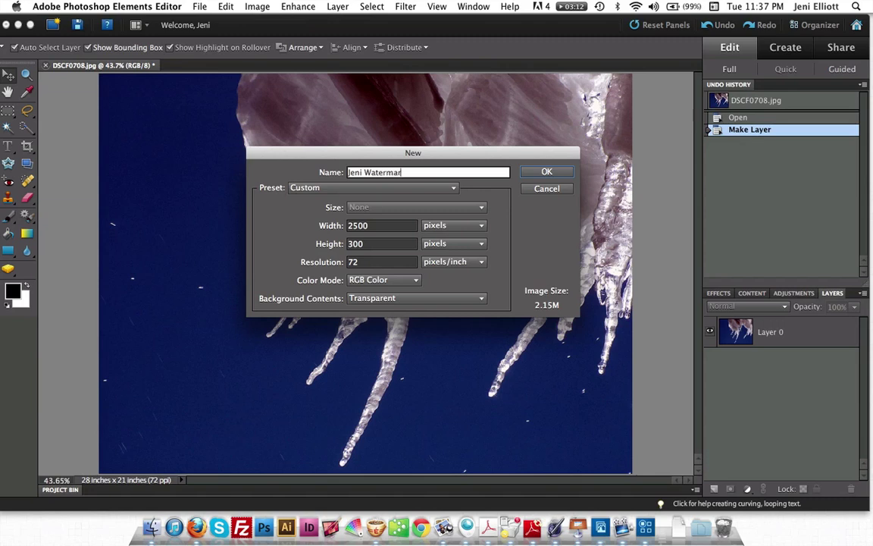
text(k)
click(382, 226)
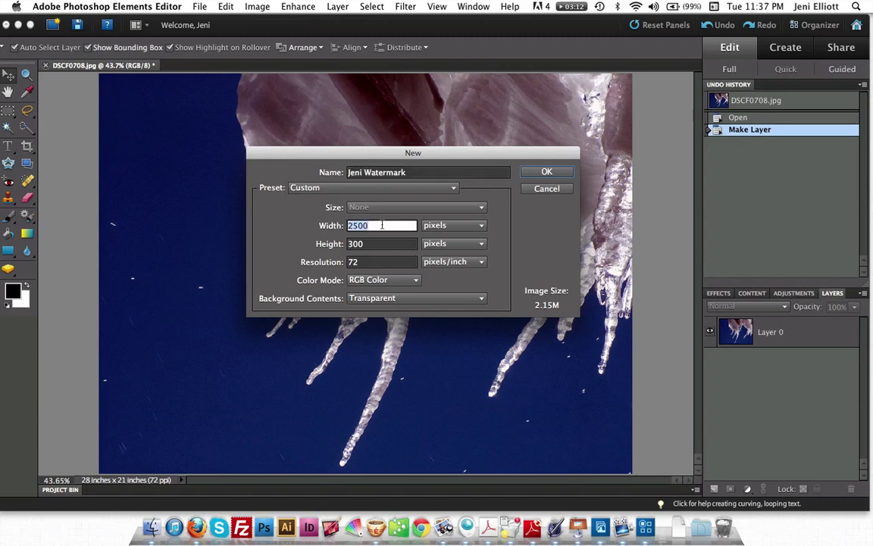
click(358, 225)
key(BackSpace)
text(0)
click(385, 243)
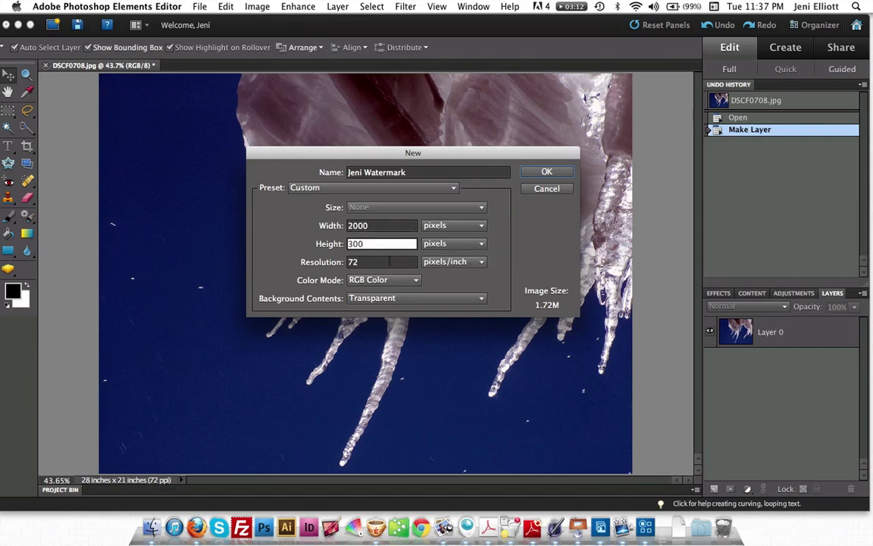
click(390, 262)
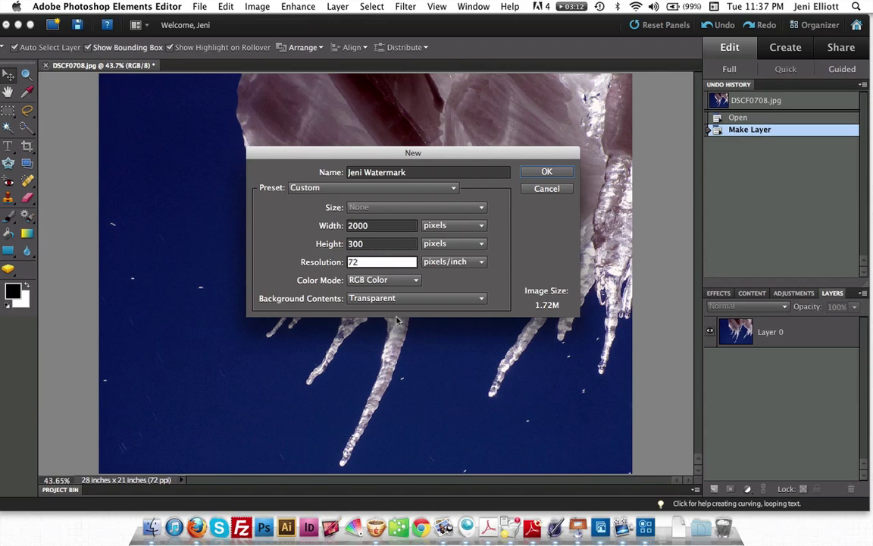
Step: Set the background contents to Transparent and create the 2000 × 300 document
click(417, 298)
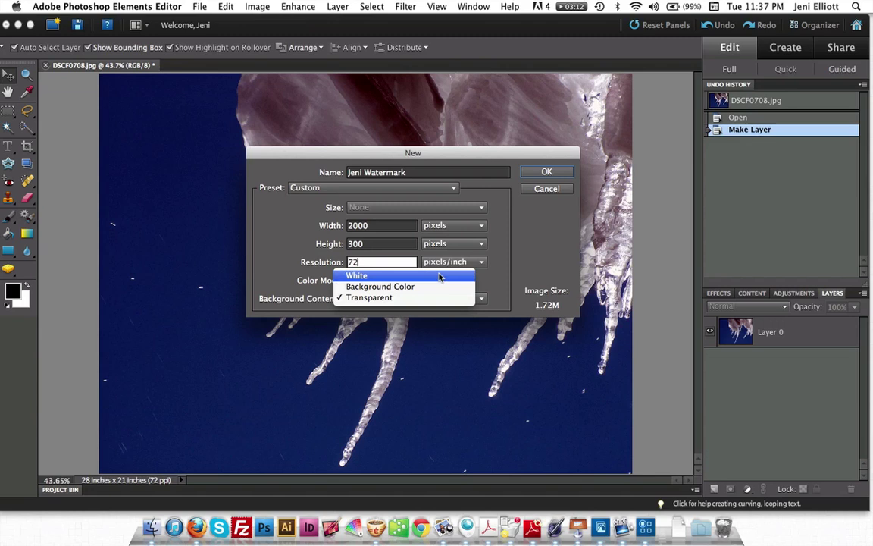
click(439, 277)
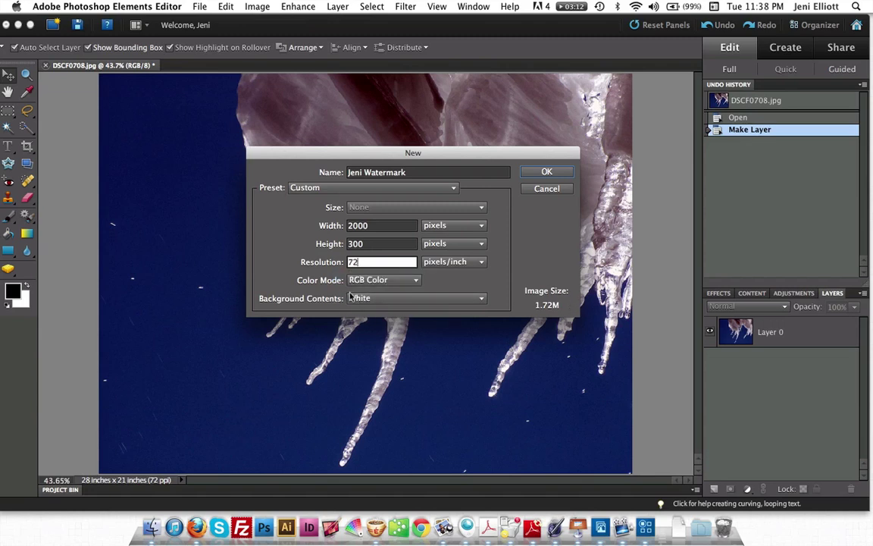
click(418, 300)
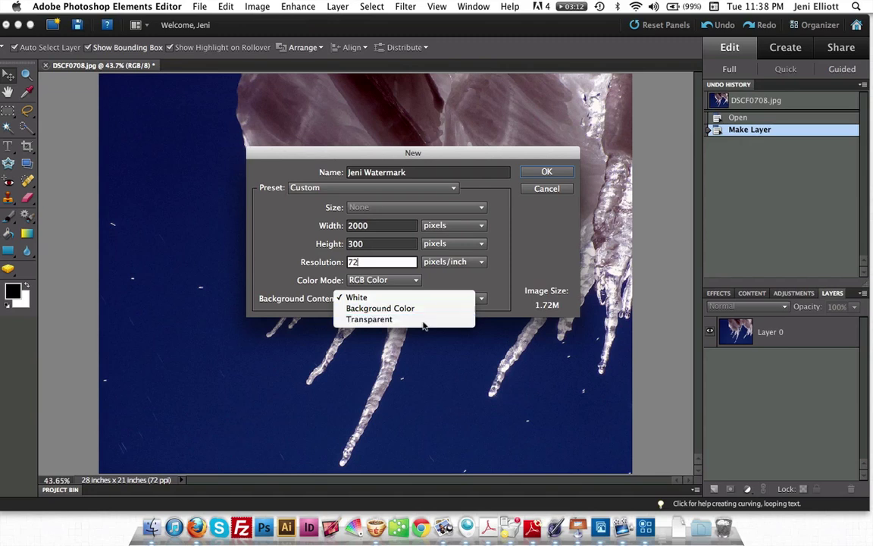
click(424, 319)
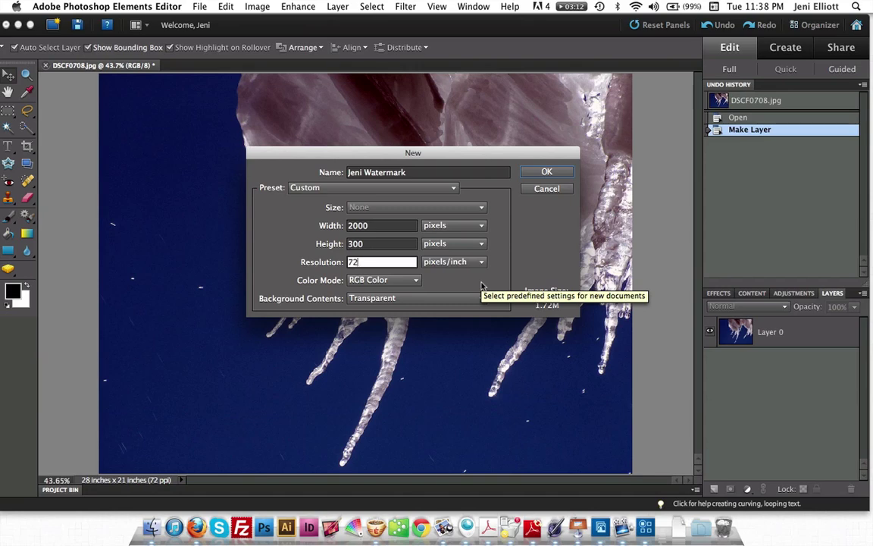
click(546, 172)
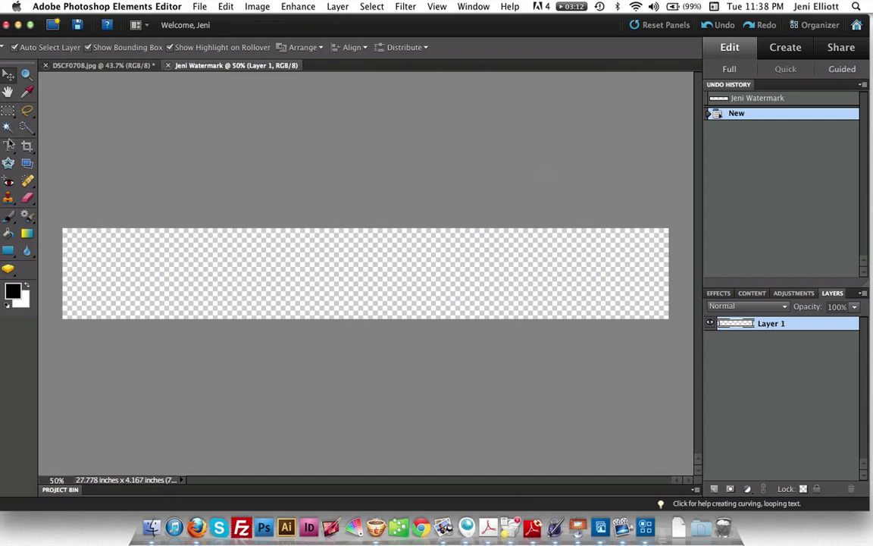
Step: Choose the Horizontal Type tool and set the font family to Carolyna Pro Black
click(8, 148)
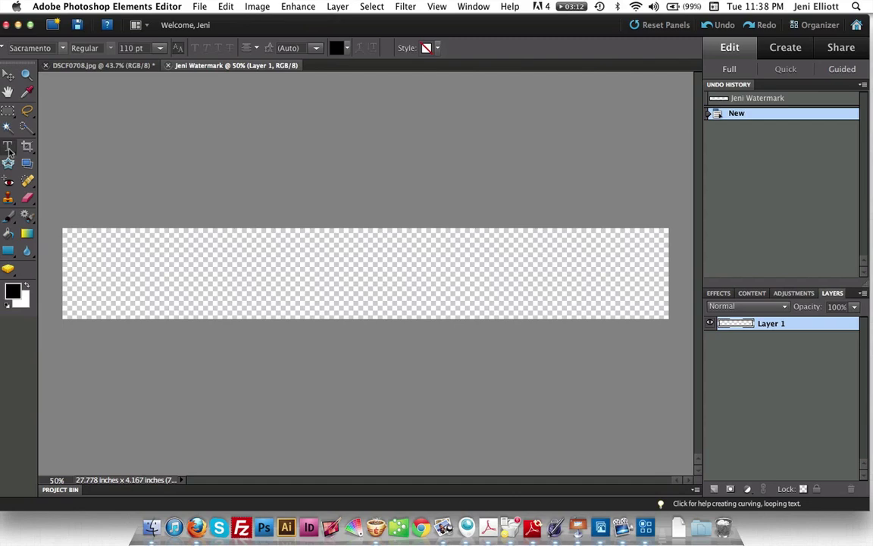
click(63, 50)
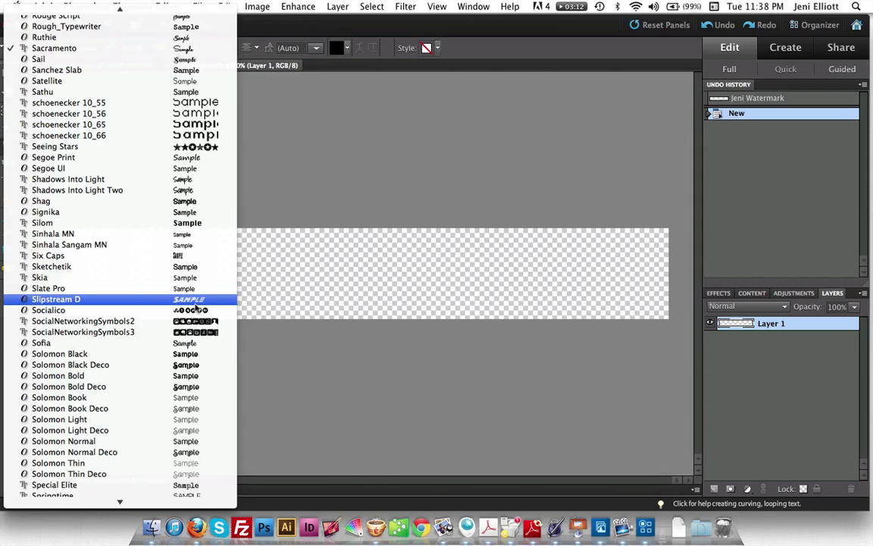
scroll(195, 308, up, 20)
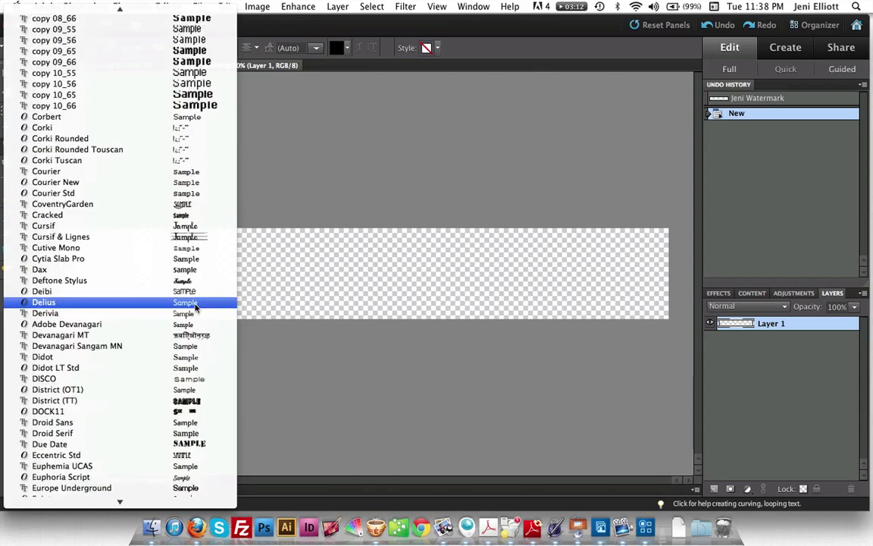
scroll(166, 257, down, 15)
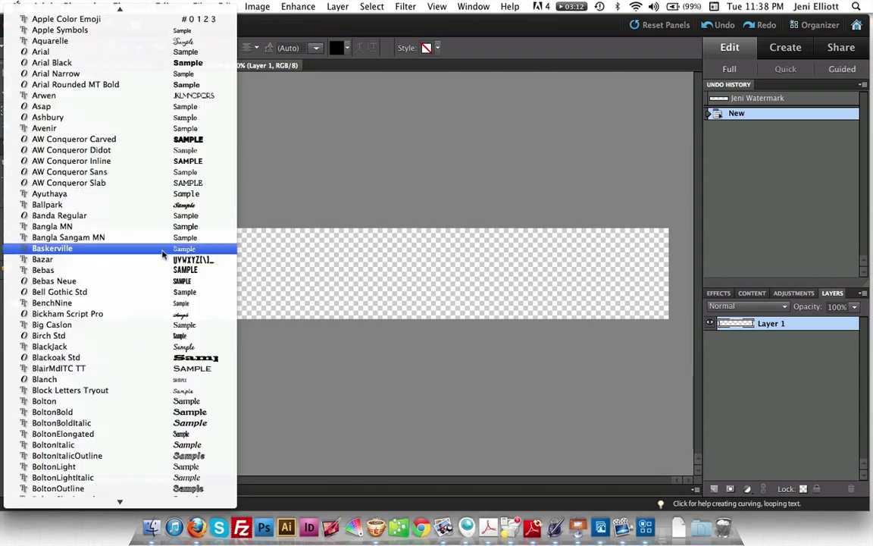
scroll(162, 255, down, 20)
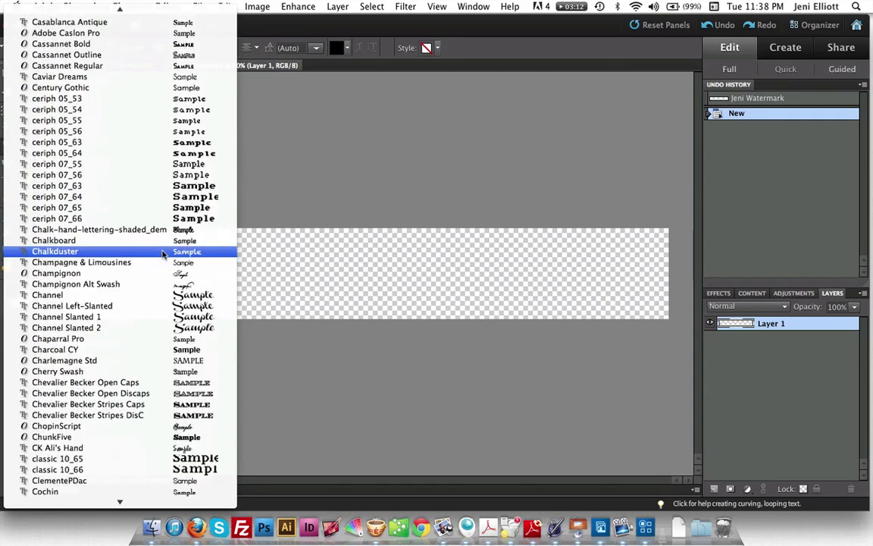
scroll(163, 255, up, 12)
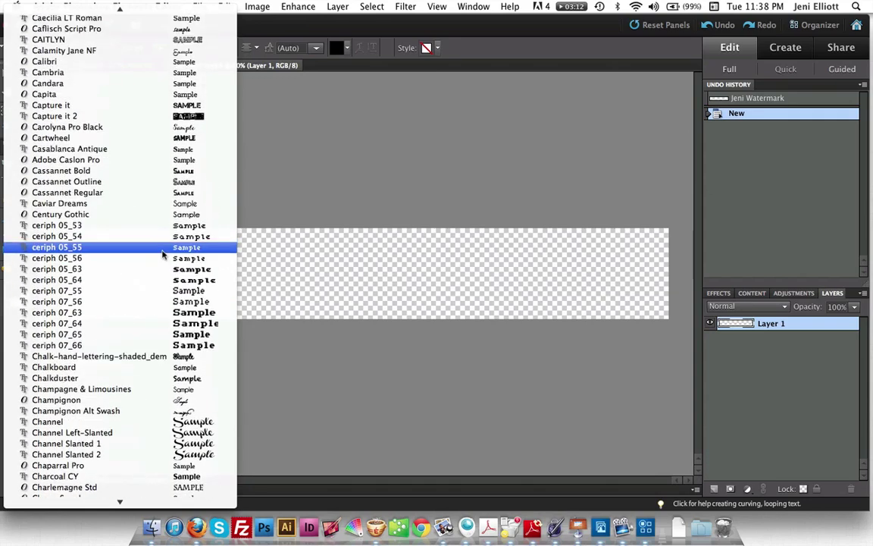
click(115, 126)
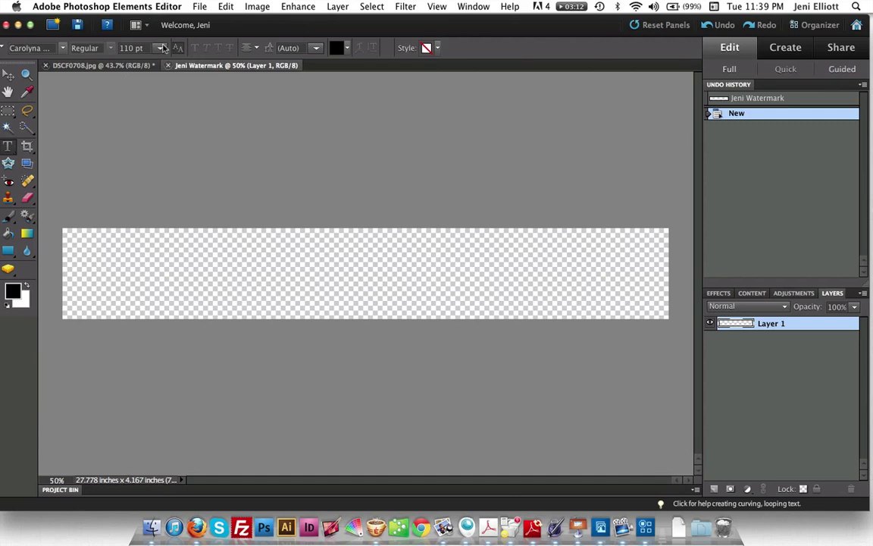
Step: Set the font size to 500, then type and commit 'Copyright 2013' with the owner's name
click(129, 47)
click(128, 48)
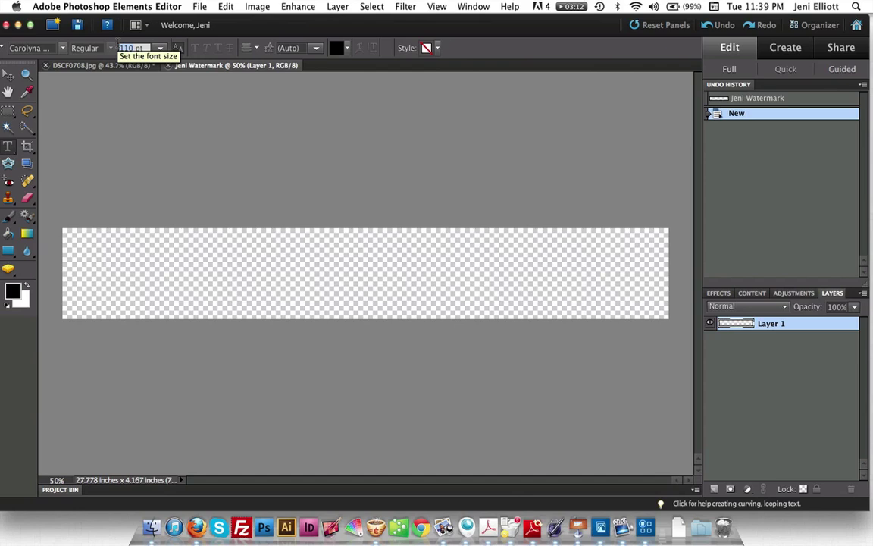
text(500)
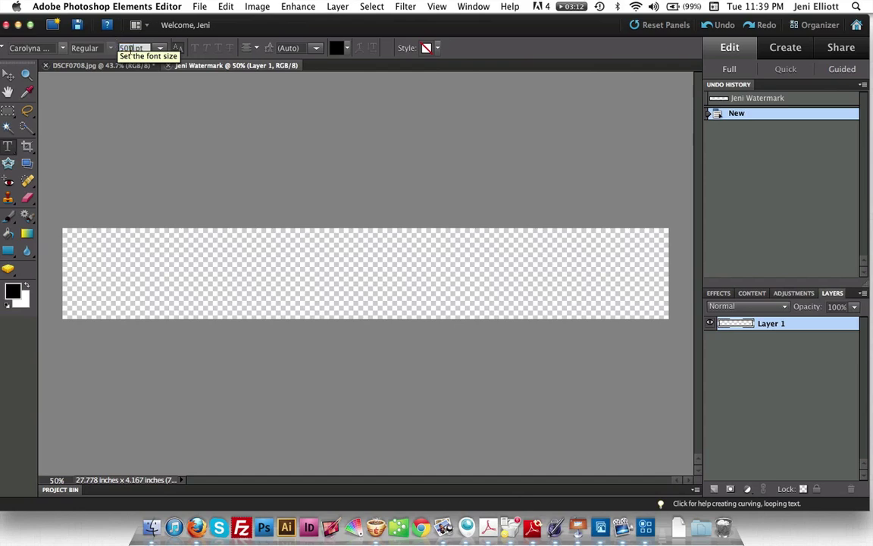
click(94, 280)
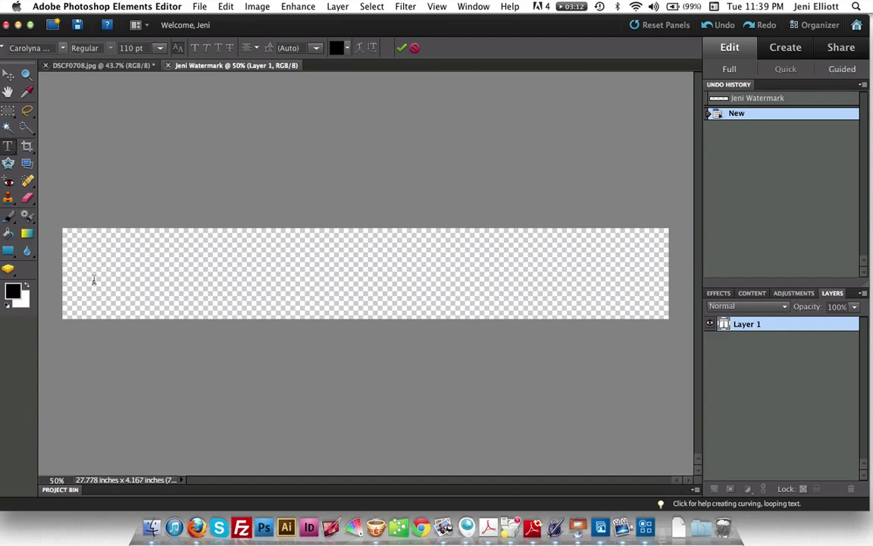
text(Copyright 2)
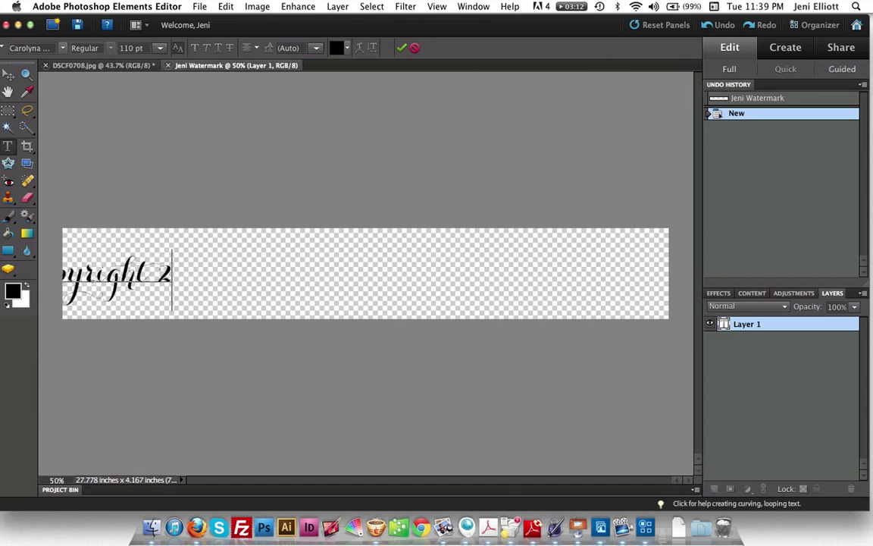
text(013 Jeni Elliott)
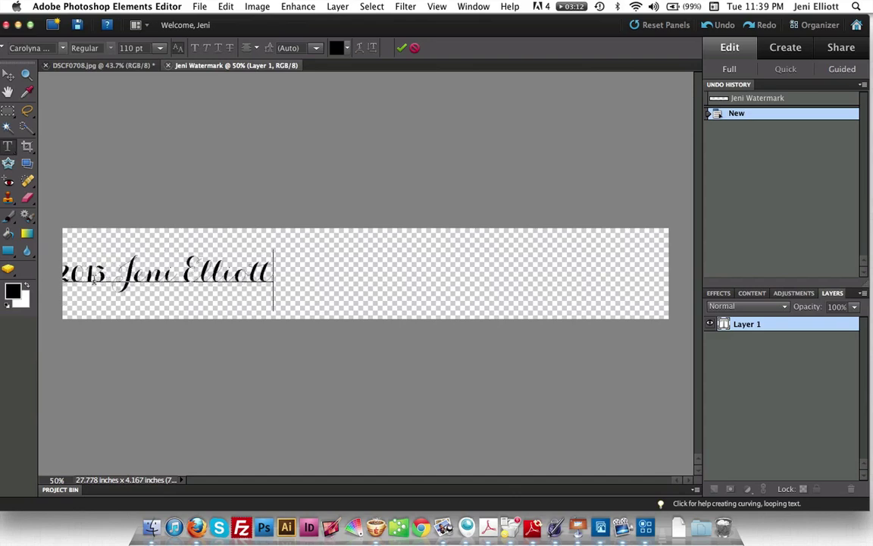
click(747, 324)
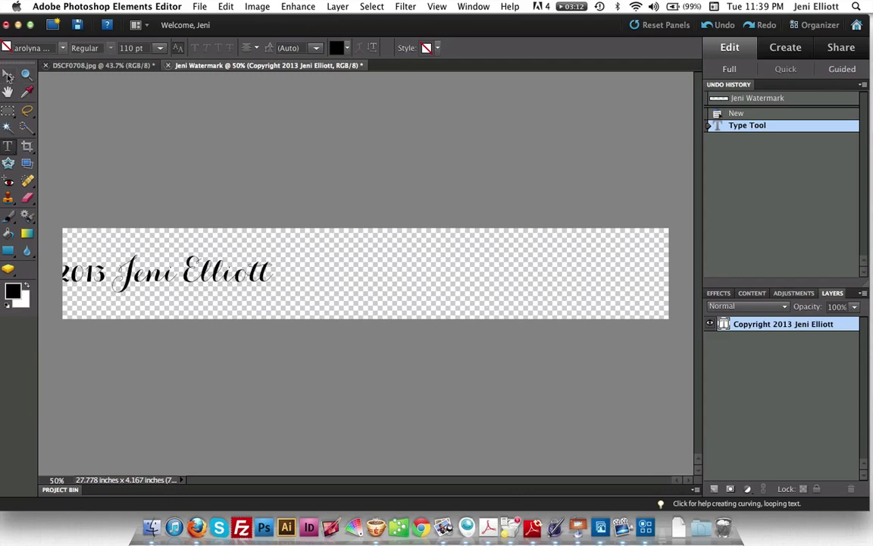
Step: Drag the copyright line right into view and enlarge the whole line to 550 pt
click(8, 76)
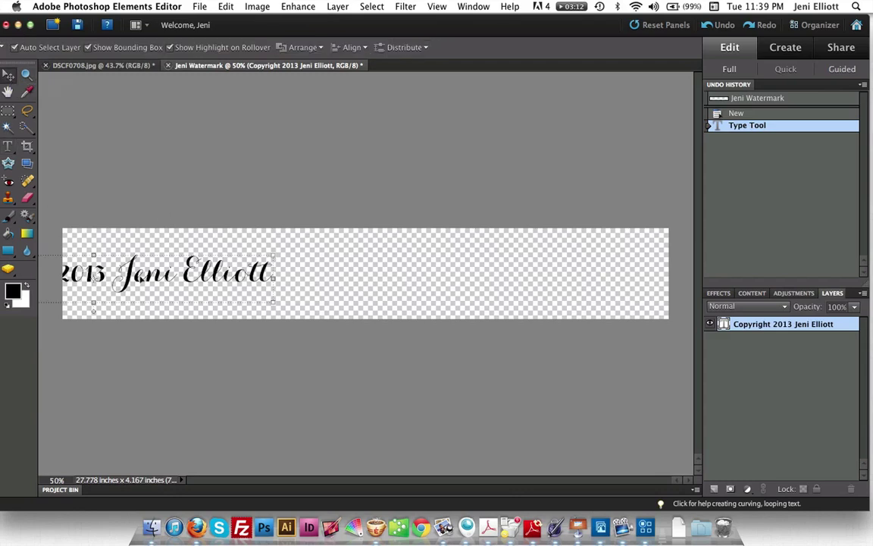
drag(120, 247, 351, 247)
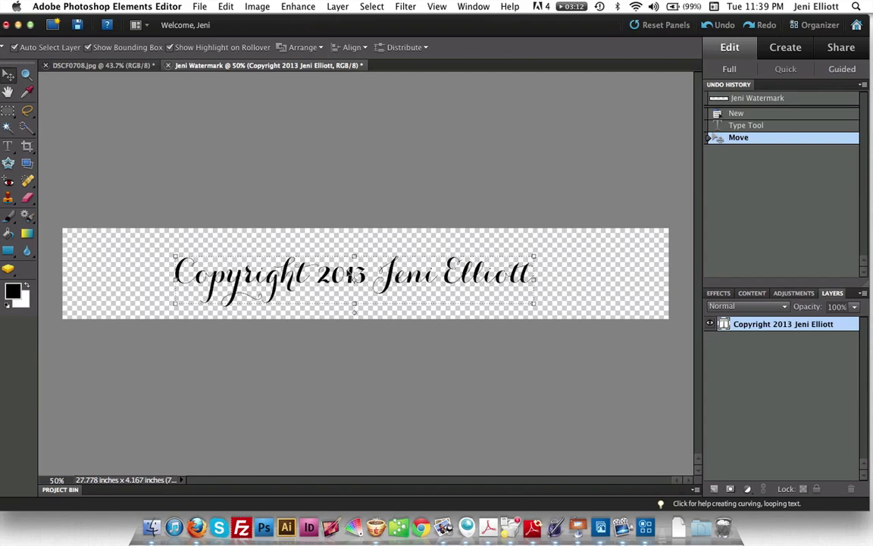
key(t)
click(340, 273)
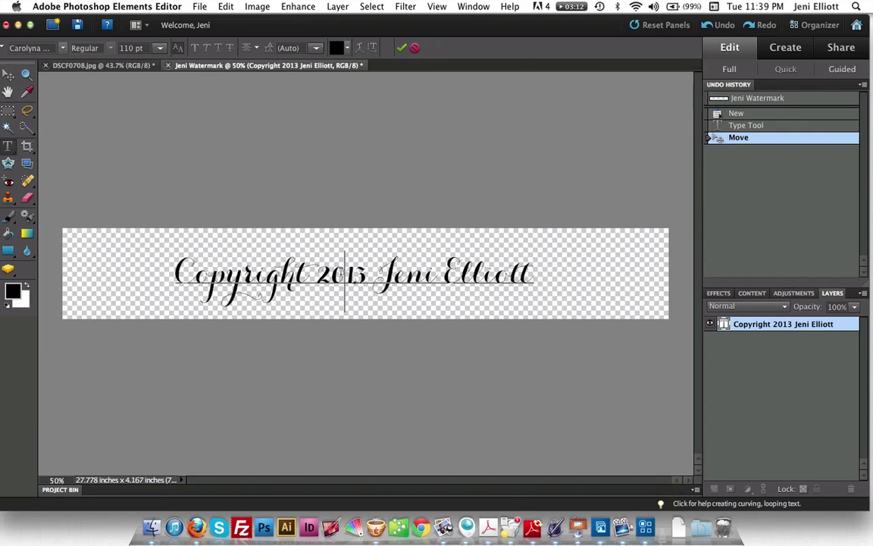
key(super+a)
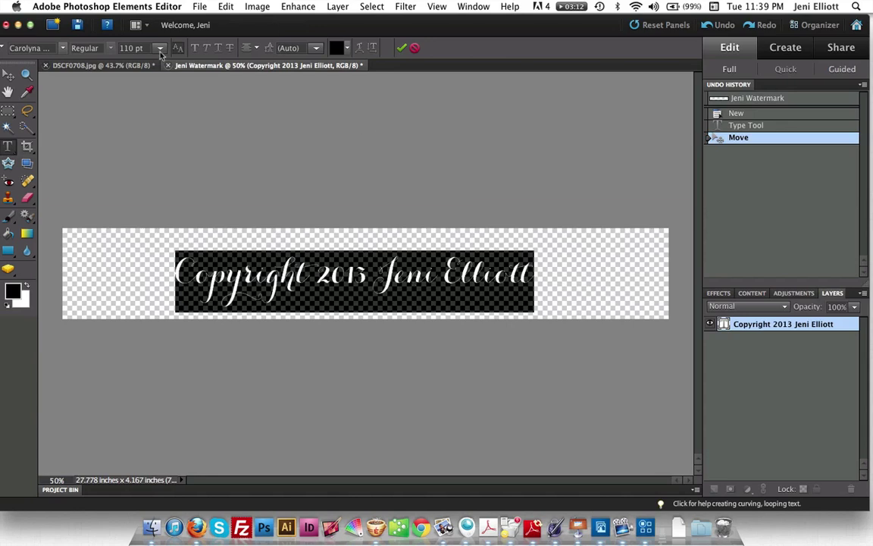
double_click(121, 48)
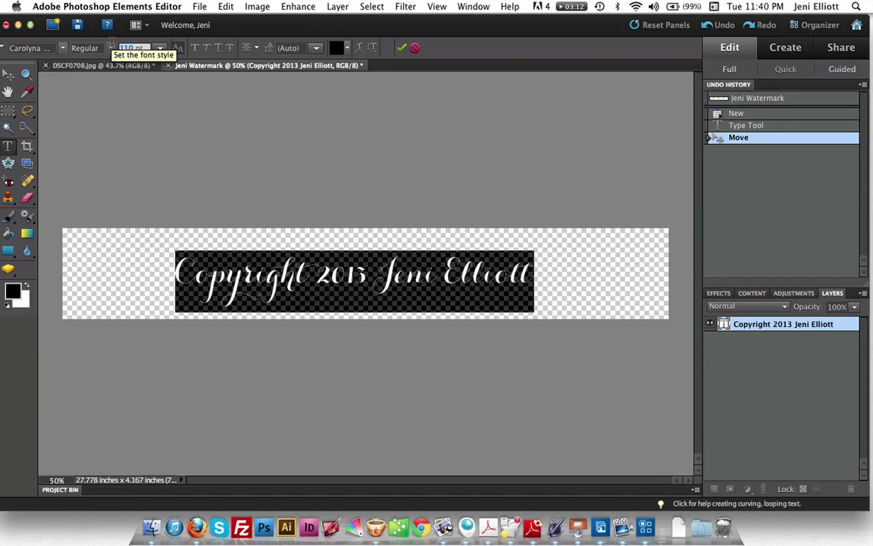
text(550)
key(Return)
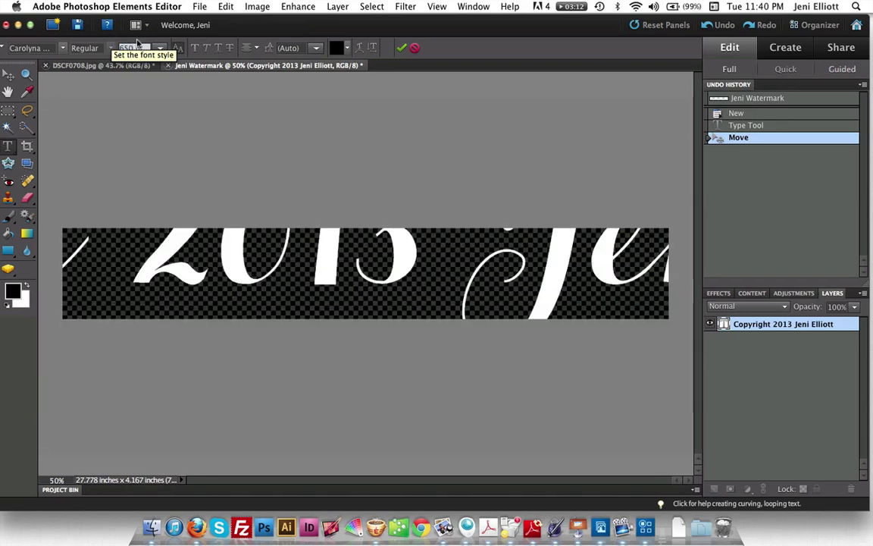
Step: Shrink the copyright text through 300 and 200 pt down to 170 pt and commit it
key(Down)
key(Down)
key(Down)
key(Down)
key(Down)
key(Down)
key(Down)
key(Down)
key(Down)
key(Down)
key(Down)
key(Down)
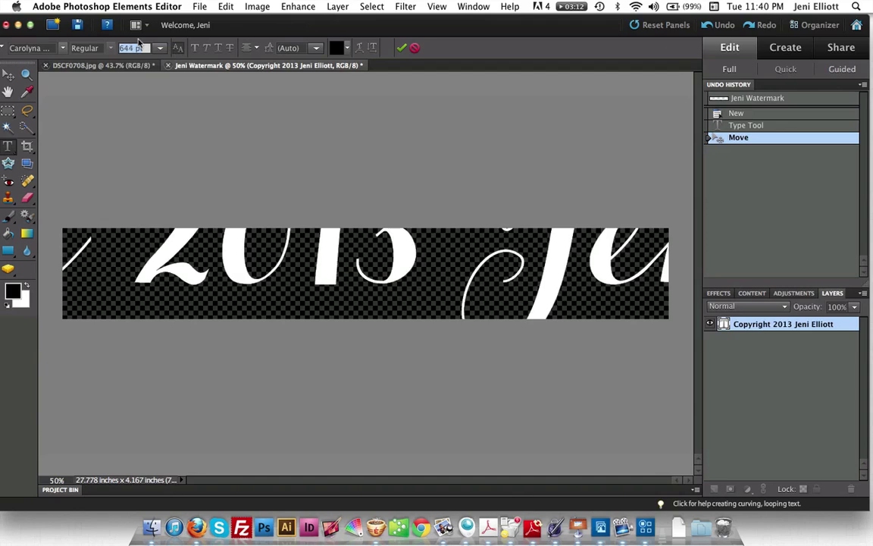
key(Down)
key(Down)
key(Down)
key(Down)
key(Down)
key(Down)
key(Down)
key(Down)
key(Down)
key(Down)
key(Down)
key(Down)
key(Down)
key(Down)
key(Down)
key(Down)
key(Down)
key(Down)
key(Down)
key(Down)
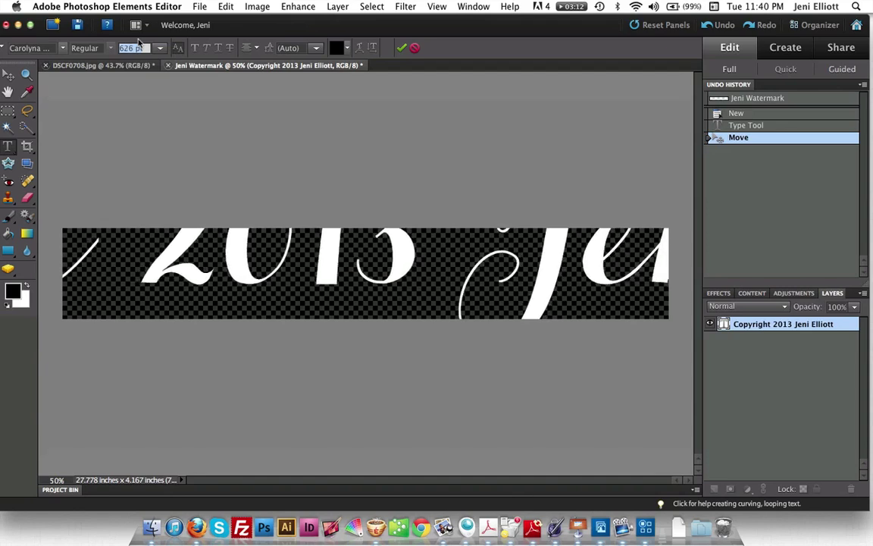
key(Down)
key(Down)
key(Down)
key(Down)
key(Down)
key(Down)
key(Down)
key(Down)
key(Down)
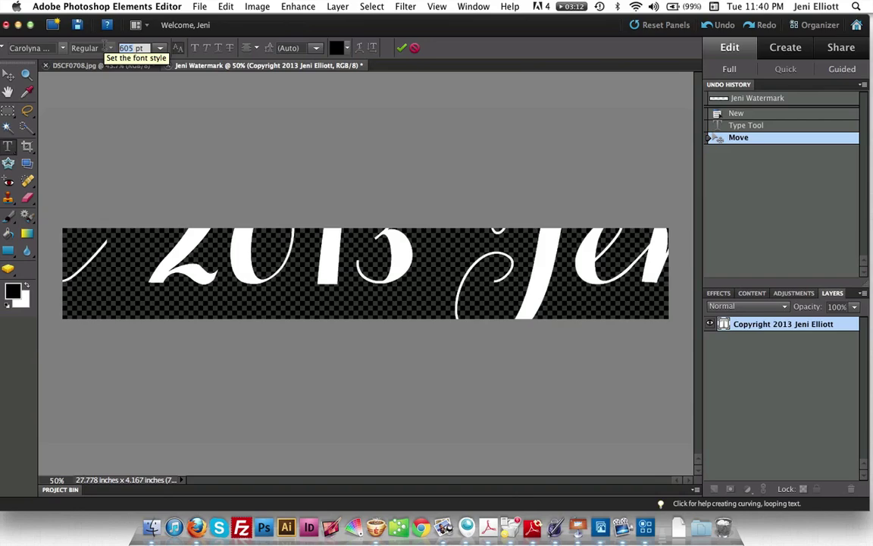
text(300)
key(Return)
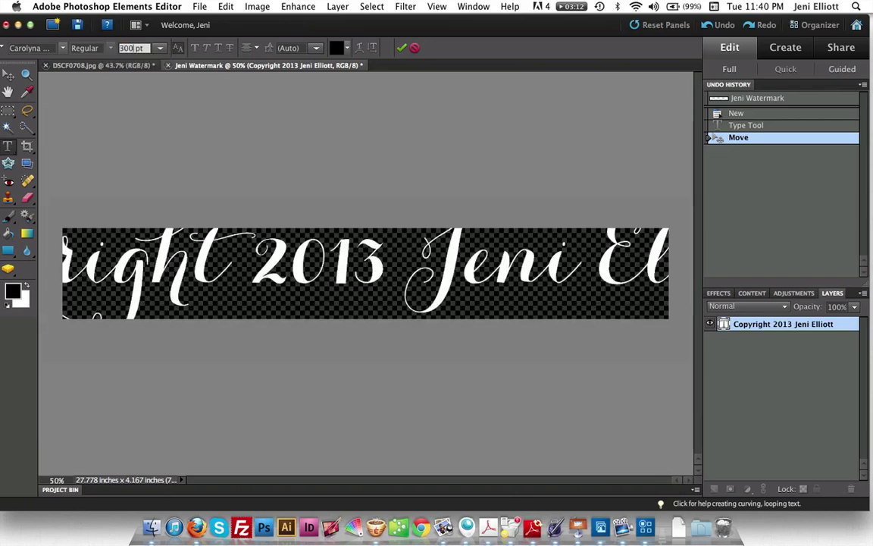
double_click(131, 47)
text(200)
key(Return)
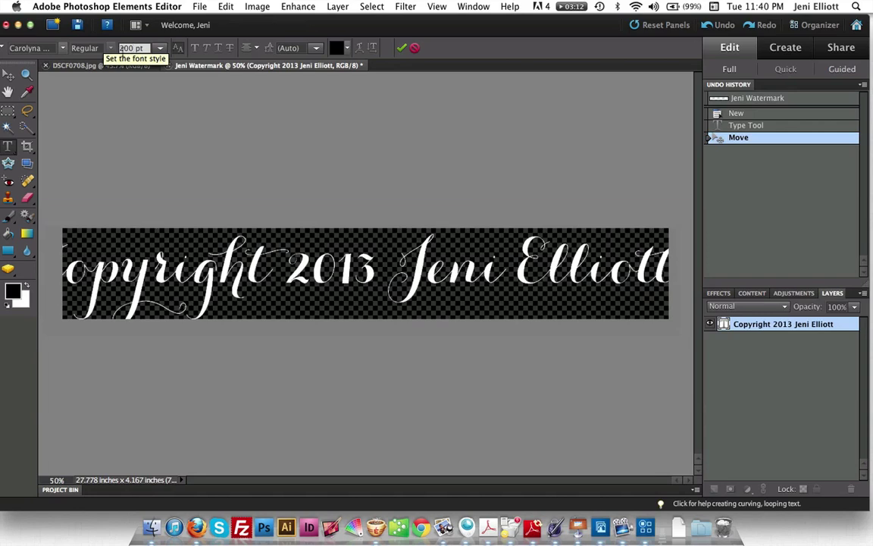
double_click(124, 48)
text(1)
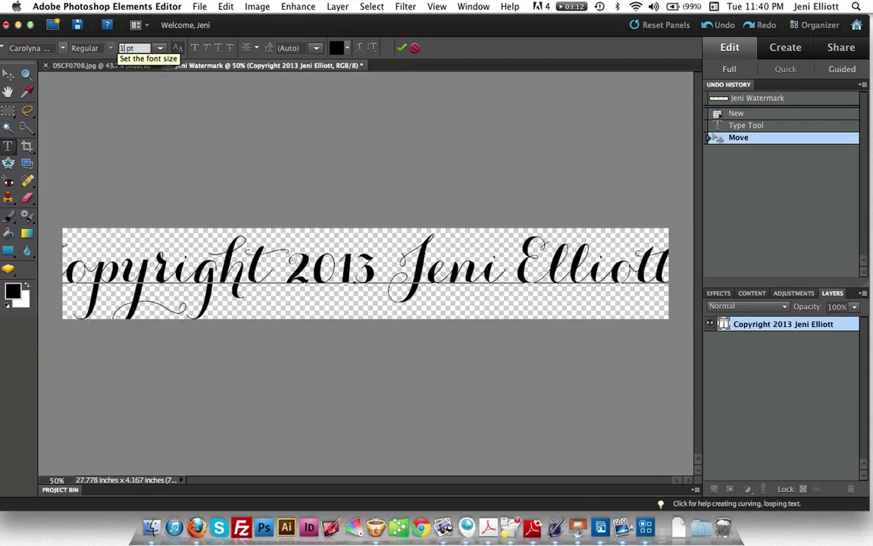
text(70)
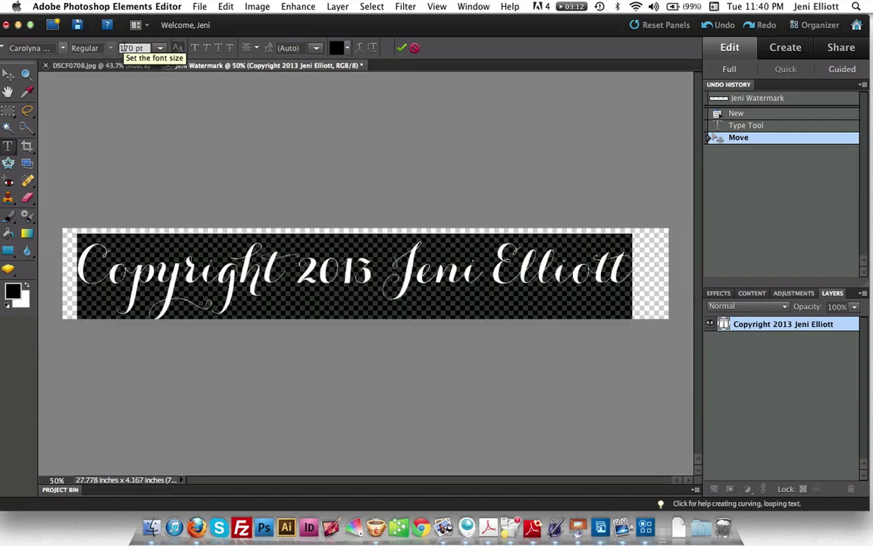
key(Return)
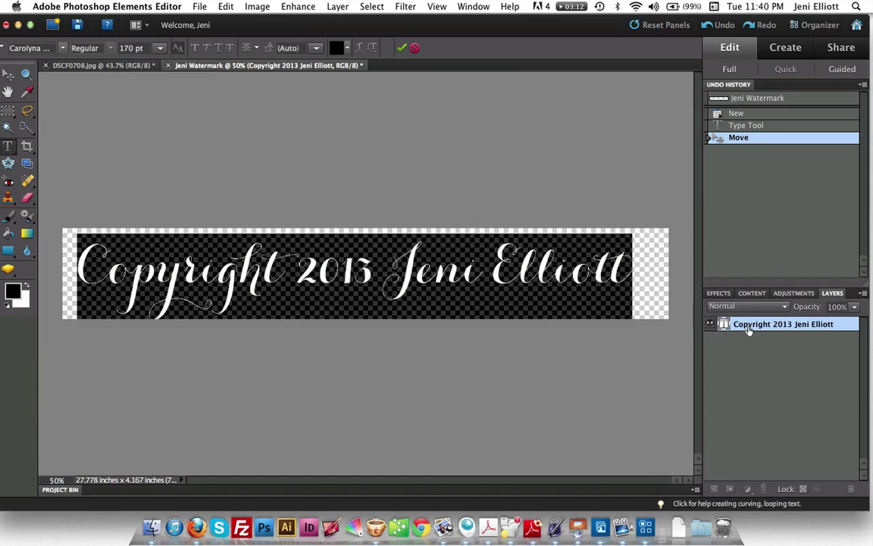
key(KP_Enter)
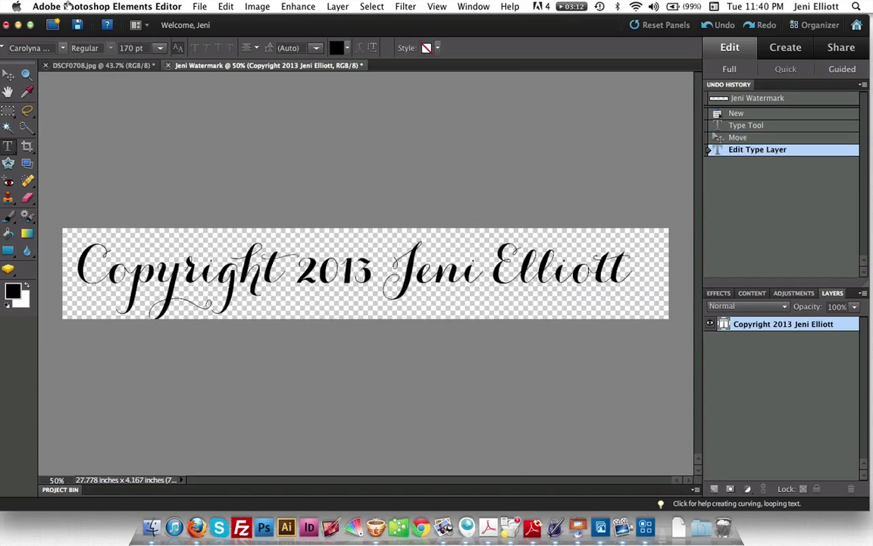
Step: Nudge the copyright line up-left, then enlarge its font size five points and commit
click(9, 75)
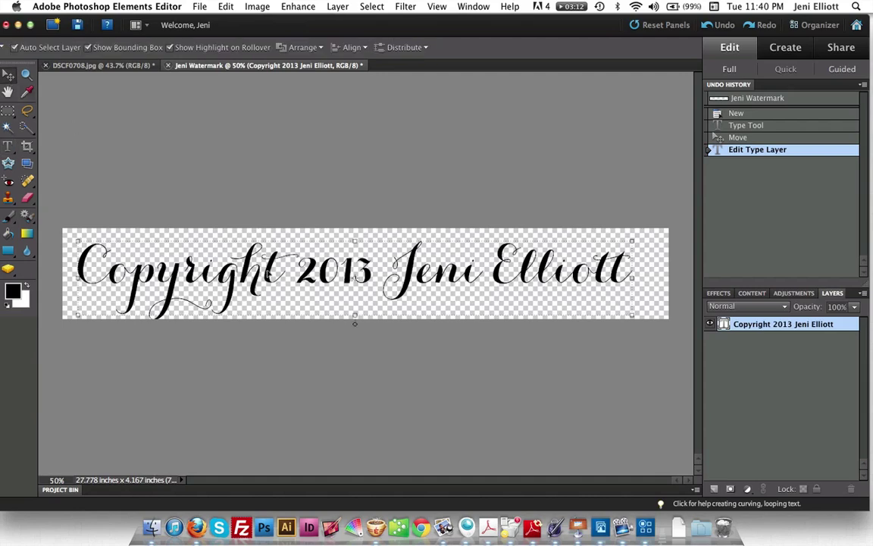
mouse_move(267, 273)
mouse_down()
mouse_move(255, 269)
mouse_move(264, 267)
mouse_up()
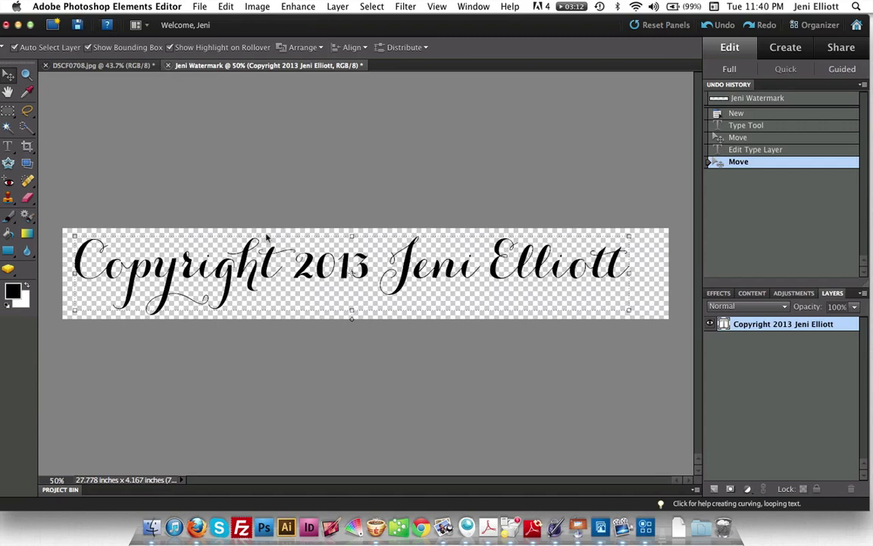
click(6, 147)
click(84, 264)
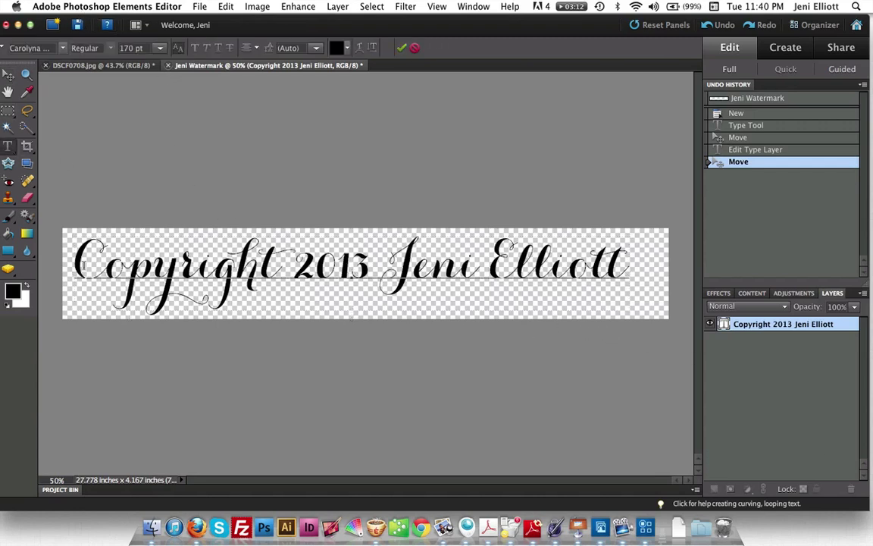
drag(72, 237, 675, 342)
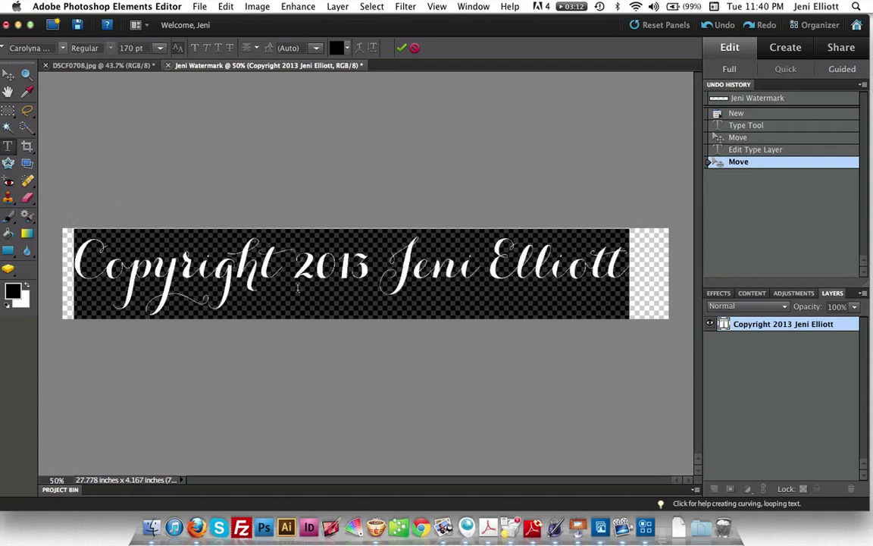
click(136, 49)
key(Up)
key(Up)
key(Up)
key(Up)
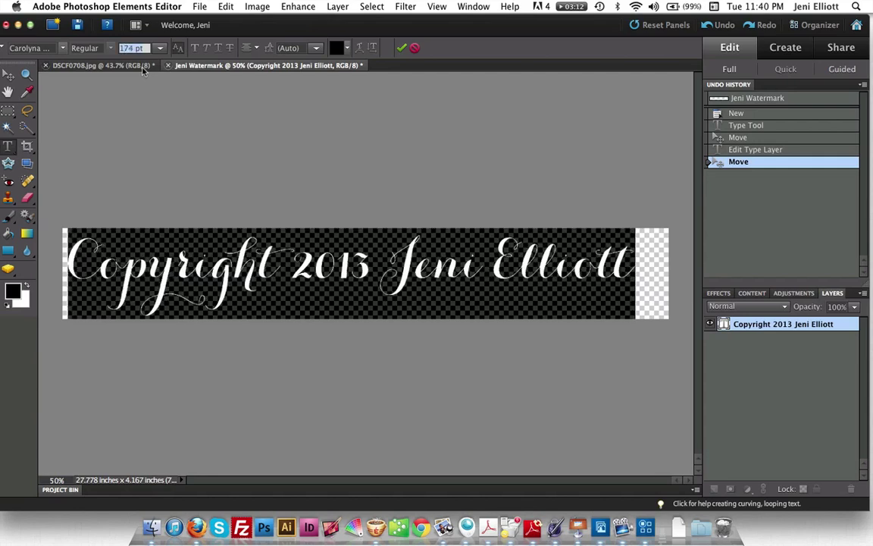
key(Up)
key(Up)
key(Up)
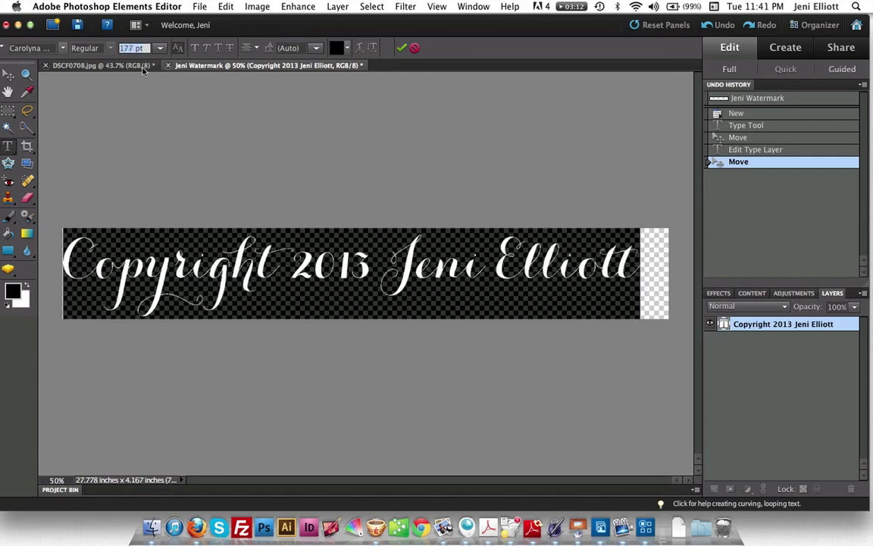
key(Up)
key(Up)
key(Up)
key(Up)
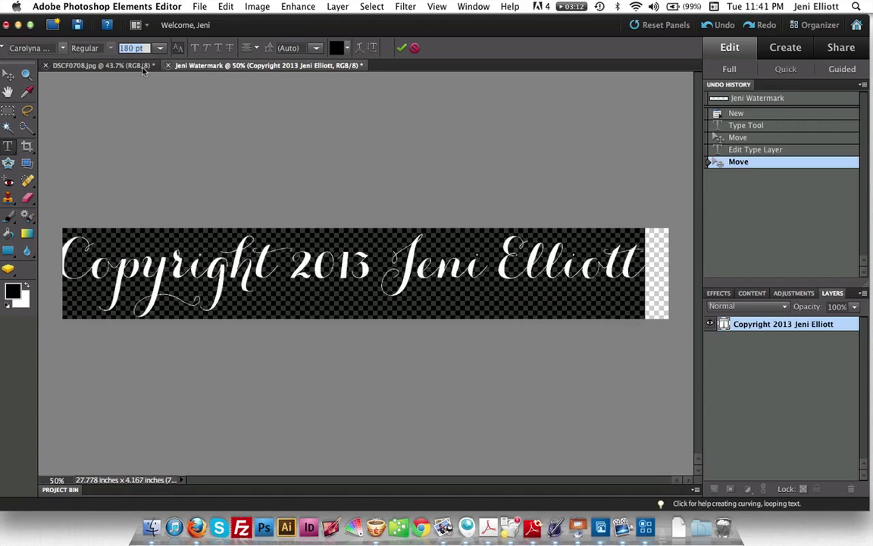
key(Up)
key(Up)
key(Up)
key(Up)
key(Up)
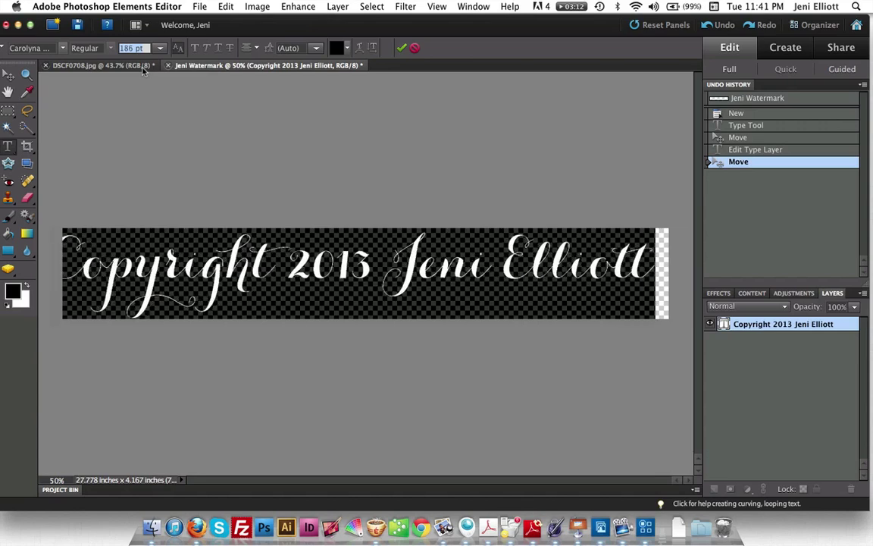
key(Up)
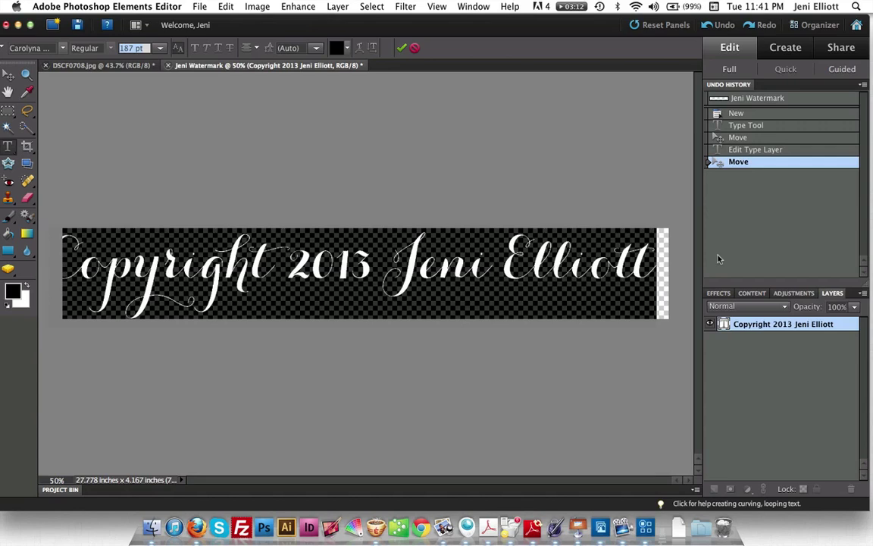
click(747, 327)
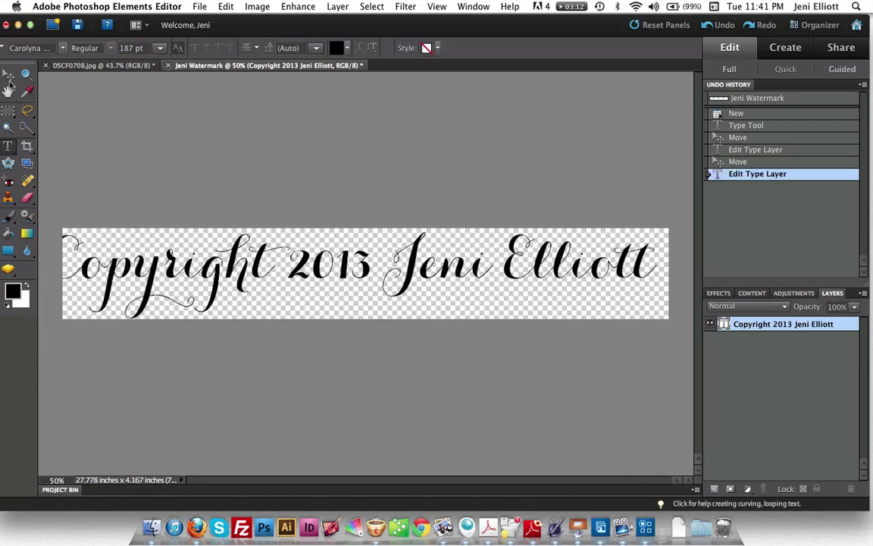
Step: Shift the text right and up, set its size to 184 pt and commit
click(9, 74)
drag(313, 285, 360, 260)
key(t)
click(182, 262)
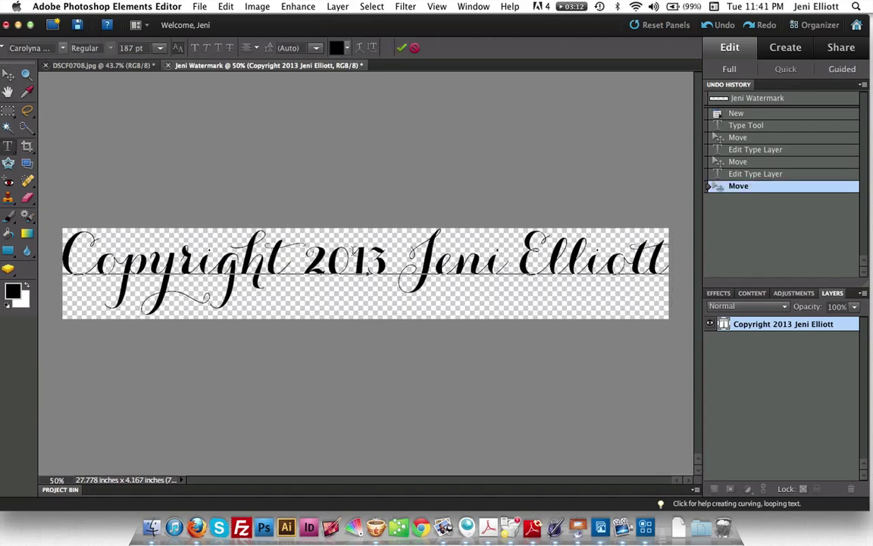
key(super+a)
click(123, 47)
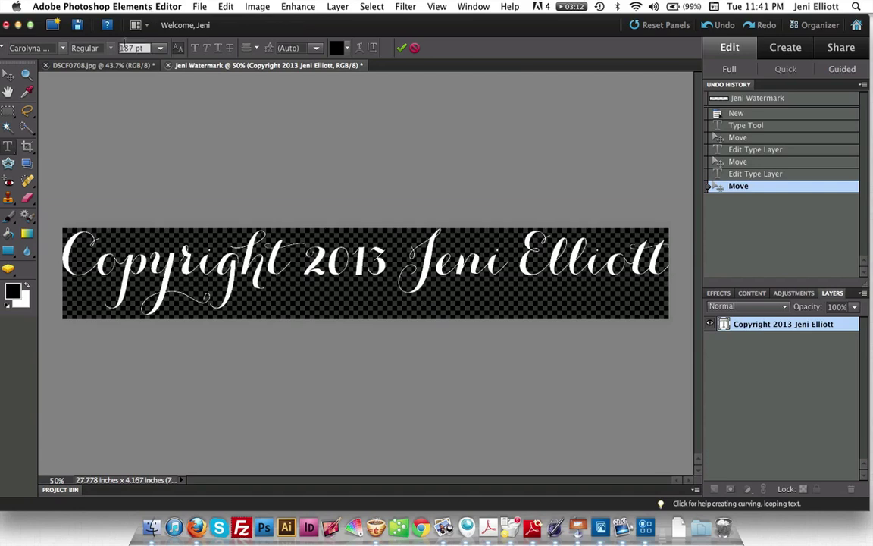
key(Down)
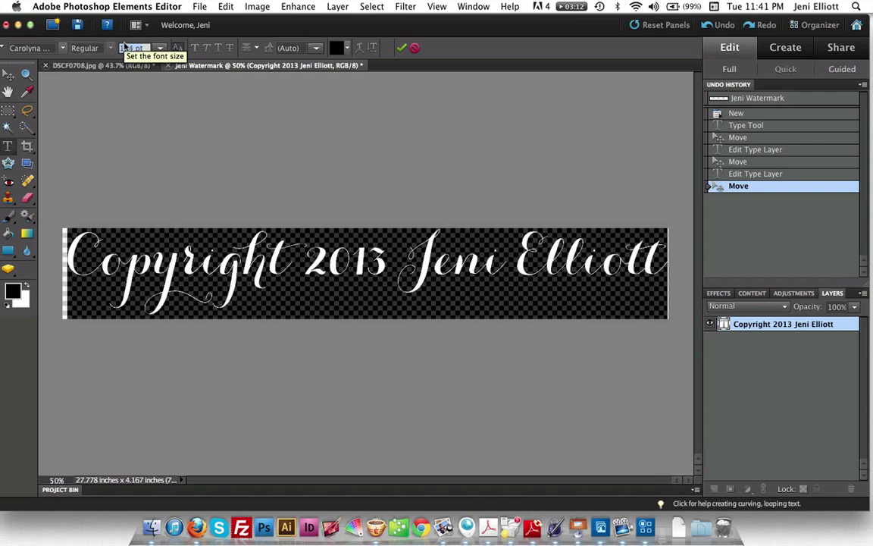
key(Down)
key(Up)
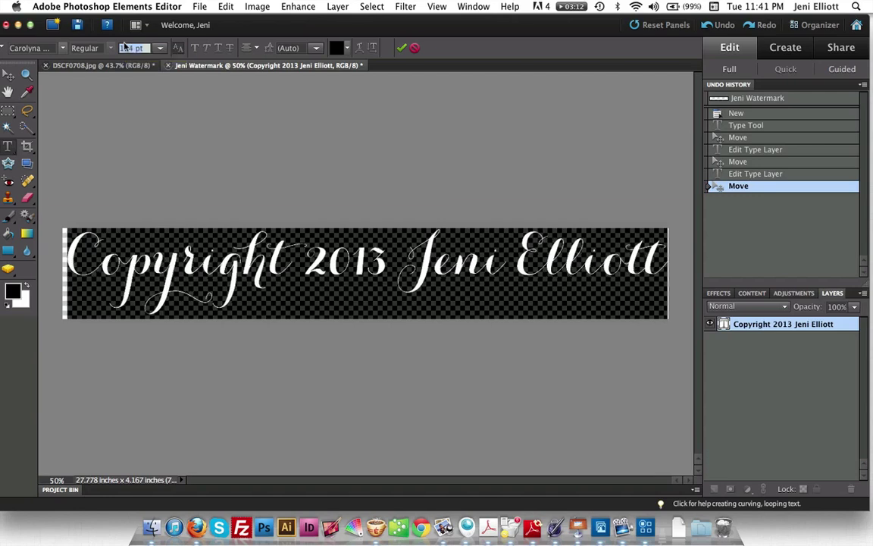
click(682, 292)
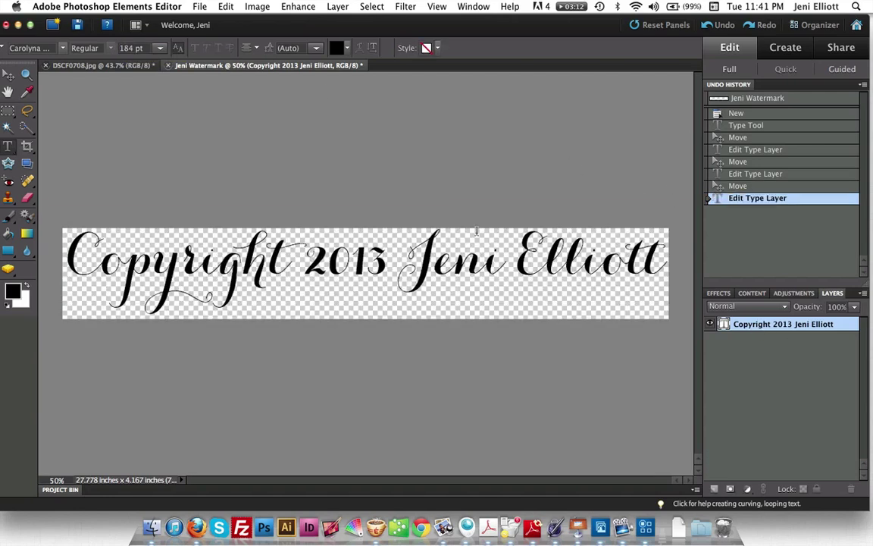
Step: Nudge the 184 pt copyright text slightly down-left to centre it, then deselect the layer
click(9, 76)
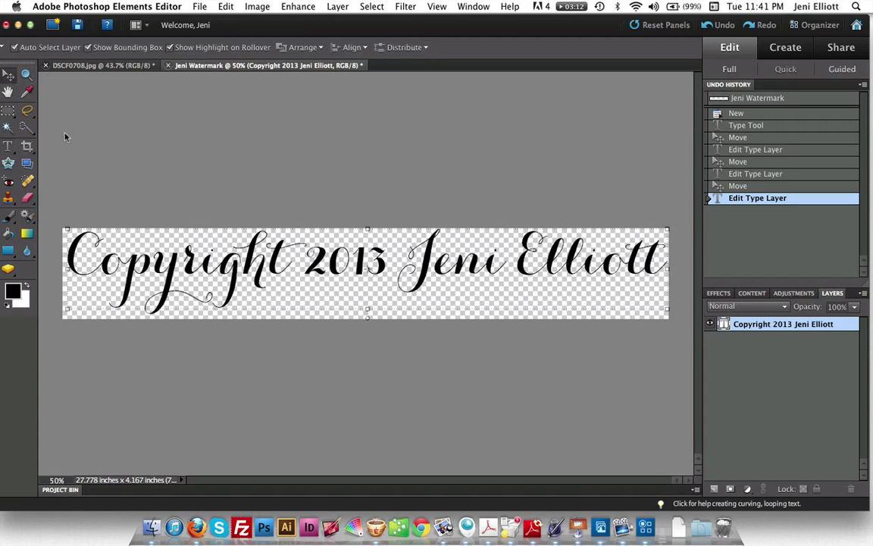
mouse_move(259, 279)
mouse_down()
mouse_move(256, 265)
mouse_move(248, 269)
mouse_up()
drag(367, 269, 367, 270)
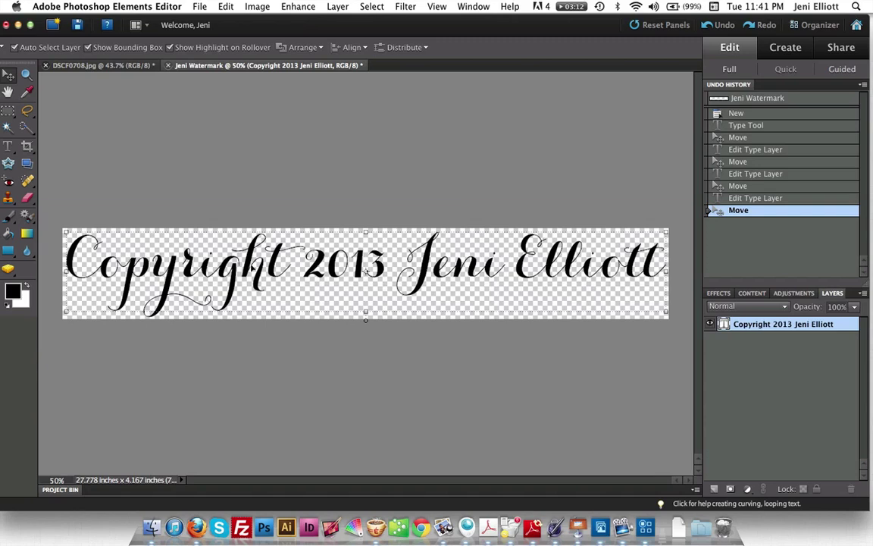
click(149, 164)
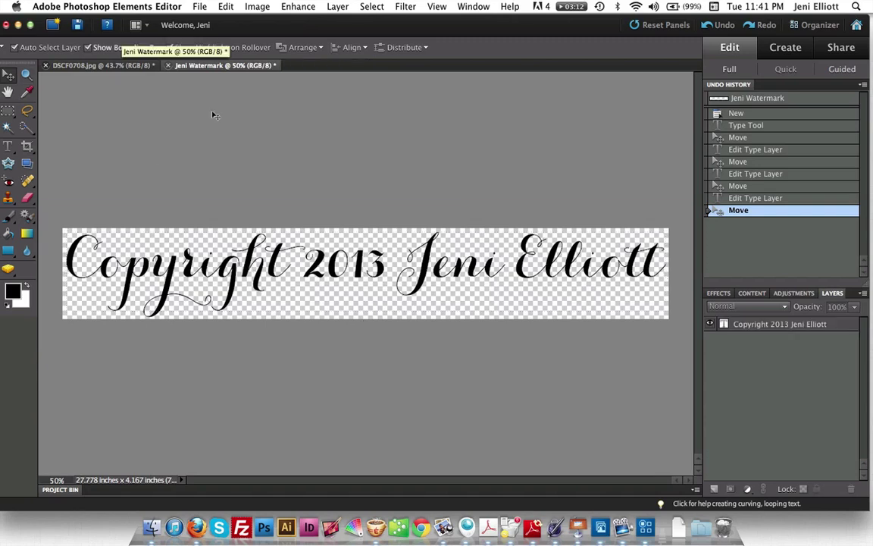
Step: Pick the Brush tool and load the Default Brushes set, giving a 13 px tip
click(9, 219)
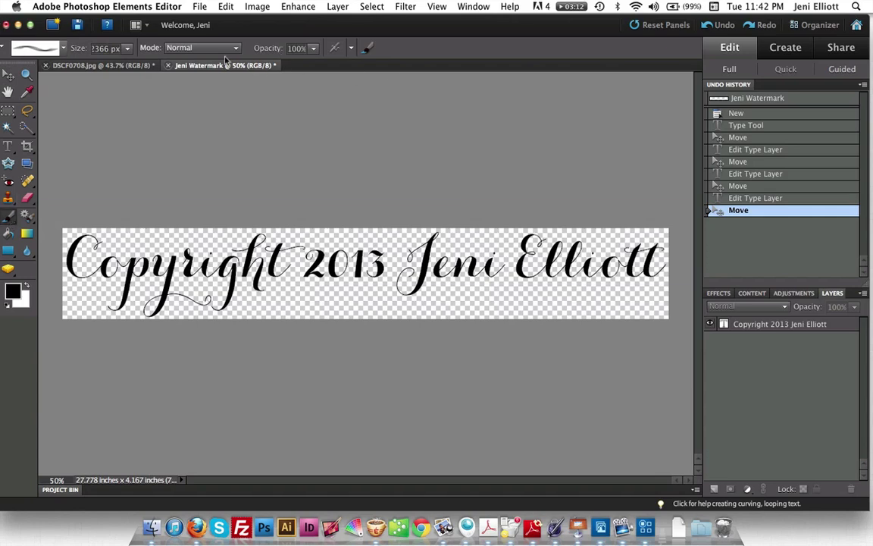
click(62, 48)
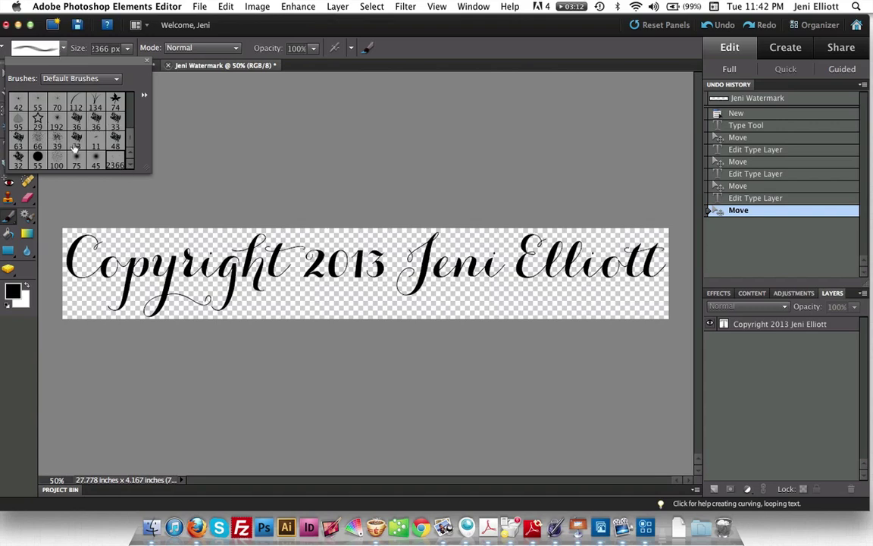
scroll(75, 148, up, 10)
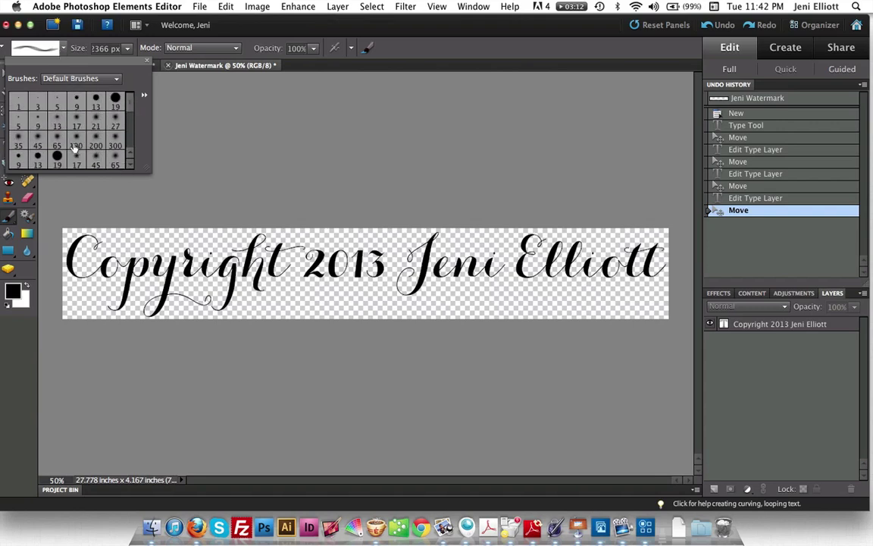
click(117, 79)
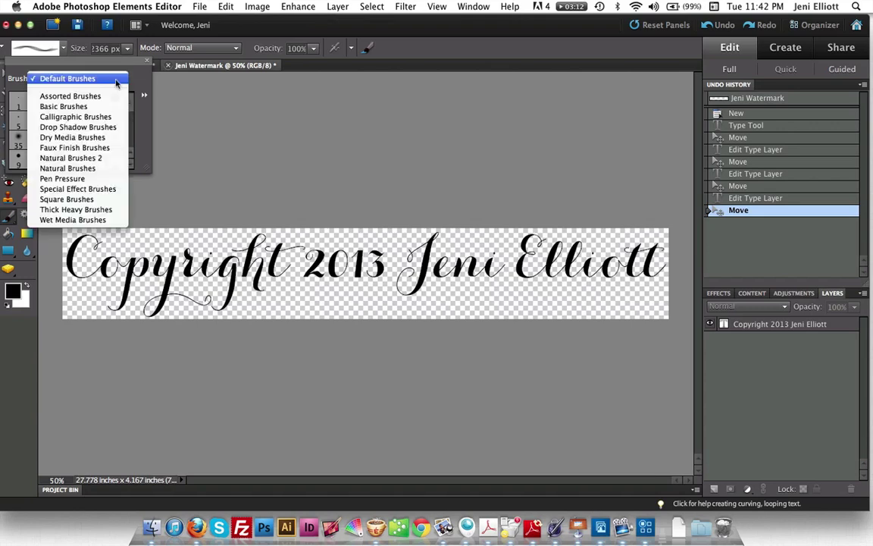
click(116, 78)
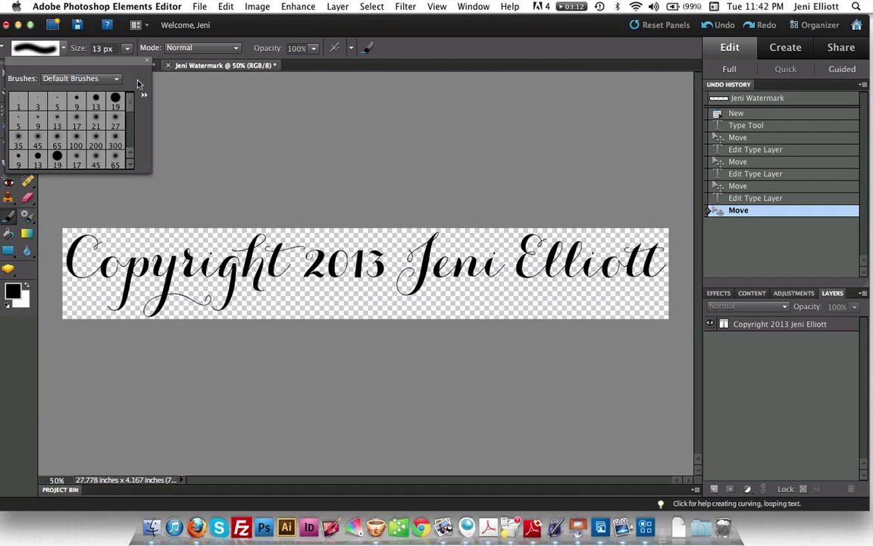
Step: Define a new brush from the copyright text, appending '2013' to its name
click(227, 7)
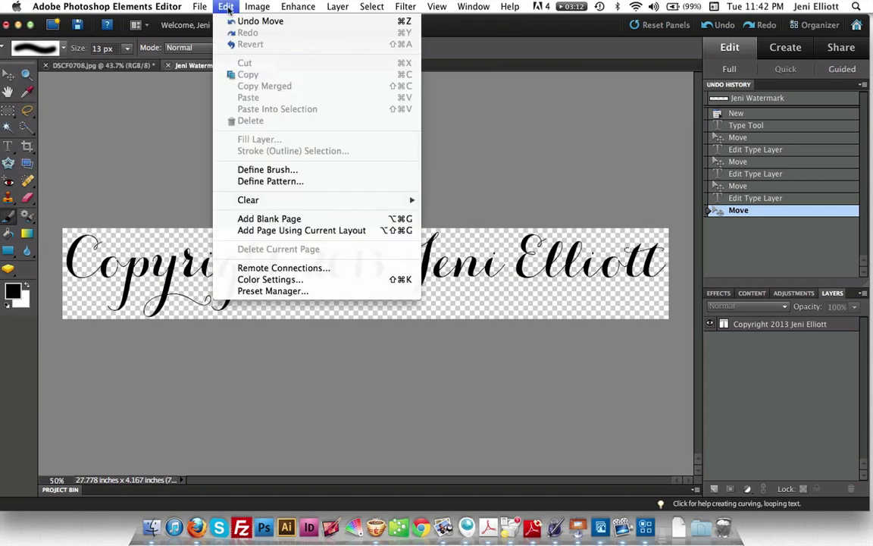
click(271, 171)
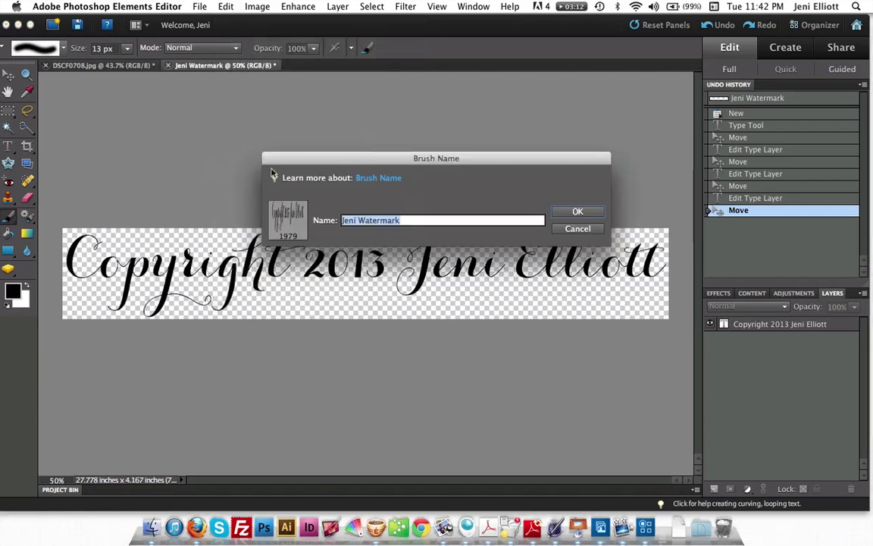
drag(395, 161, 383, 157)
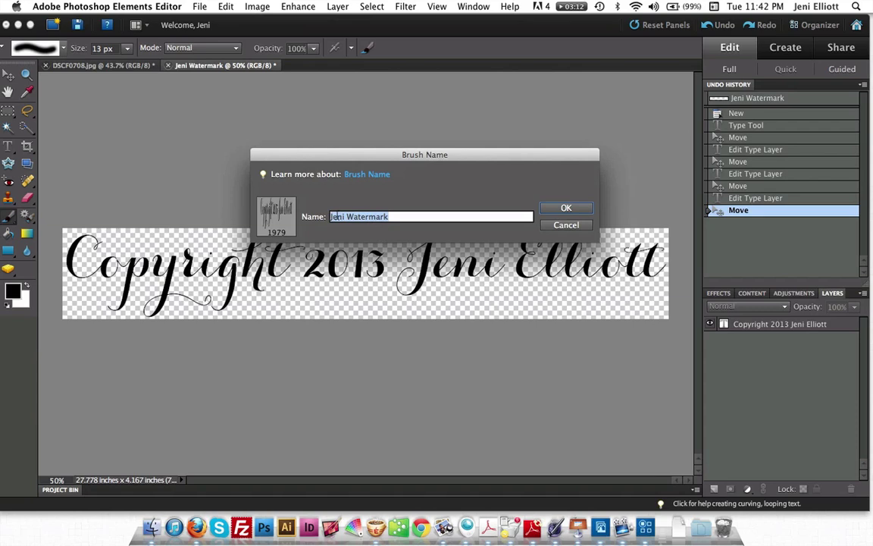
click(397, 217)
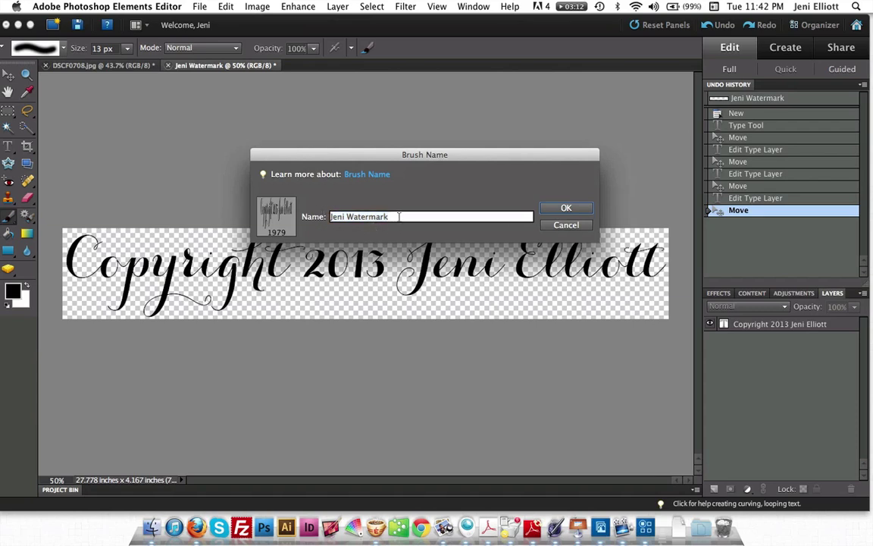
text(2013)
click(571, 210)
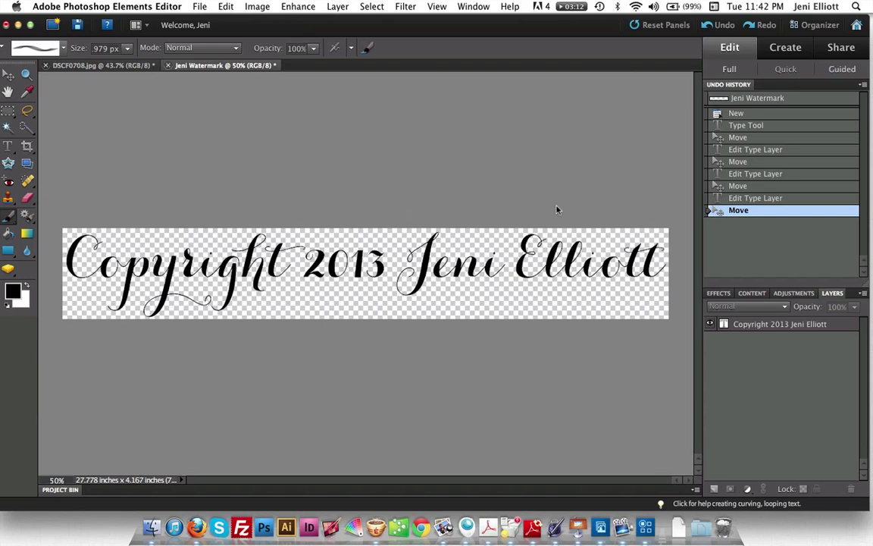
Step: Open the brush preset picker and enlarge it to reveal the new 1979 px watermark brush
click(63, 49)
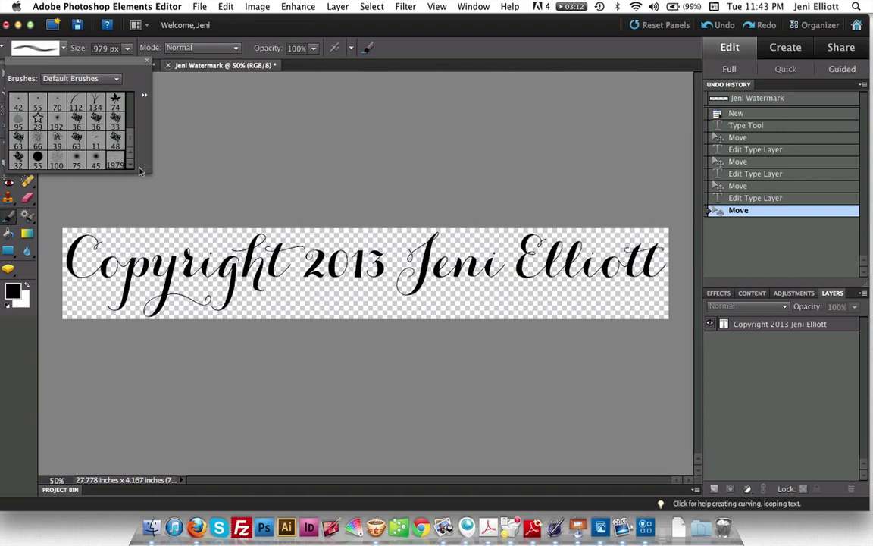
drag(140, 172, 180, 209)
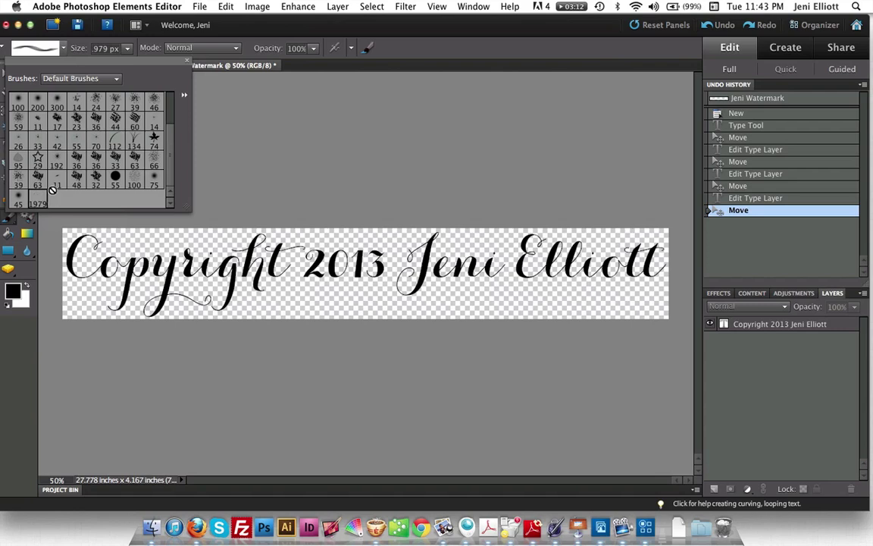
Step: Save the brush set, with the new watermark brush, as WatermarkBrushes.abr in the Brushes folder
click(184, 98)
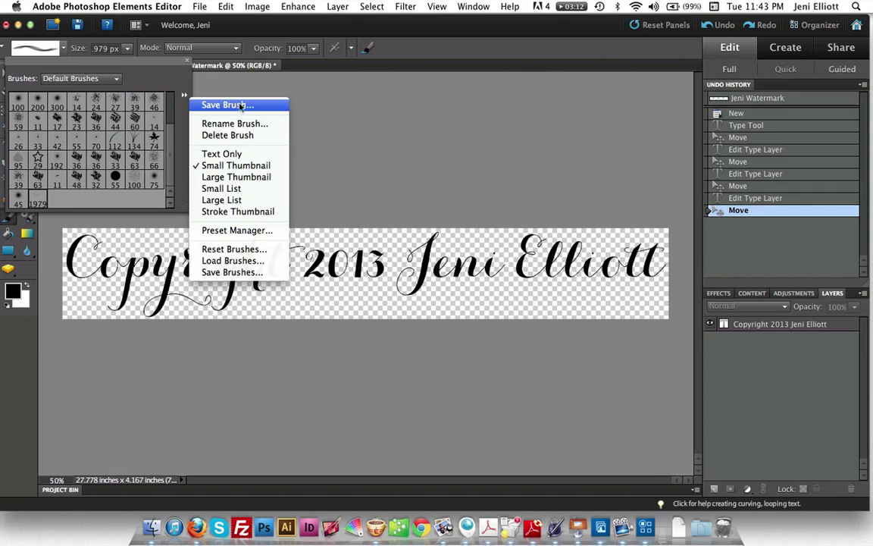
click(232, 272)
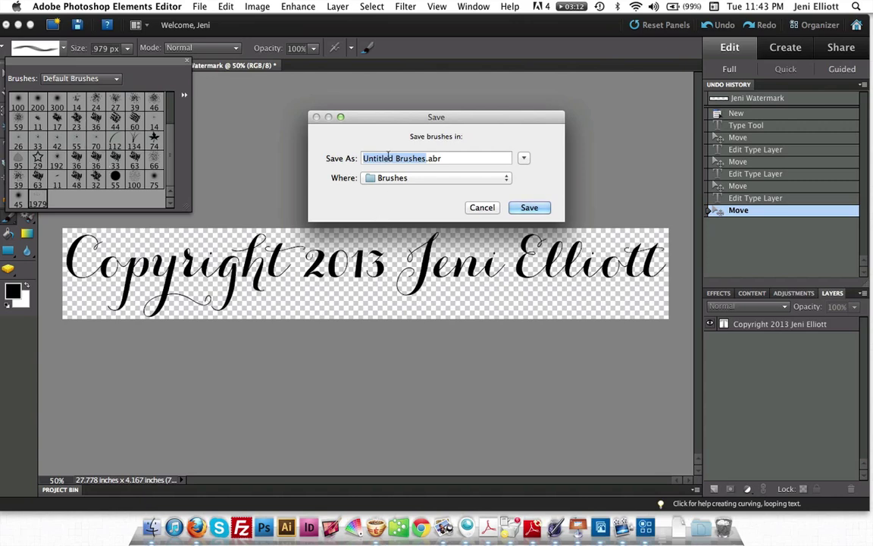
text(Waterm)
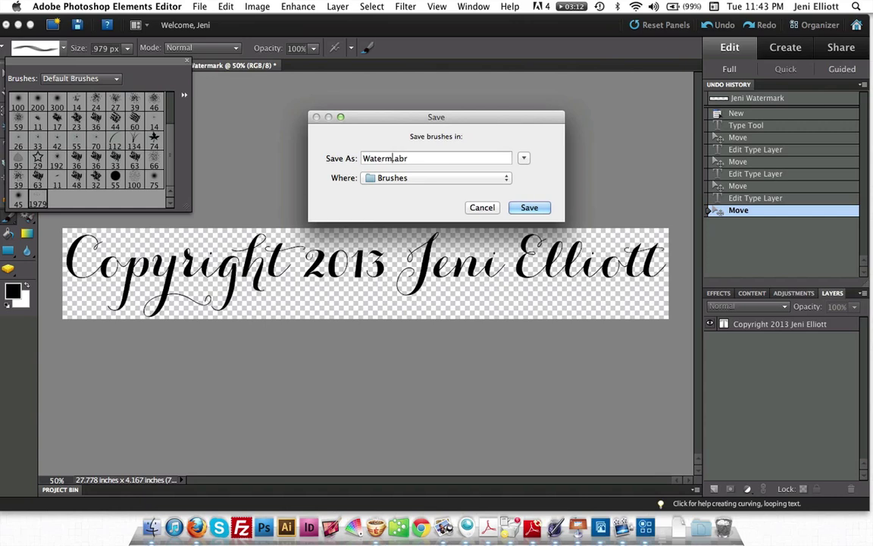
text(arkBrushes)
click(404, 180)
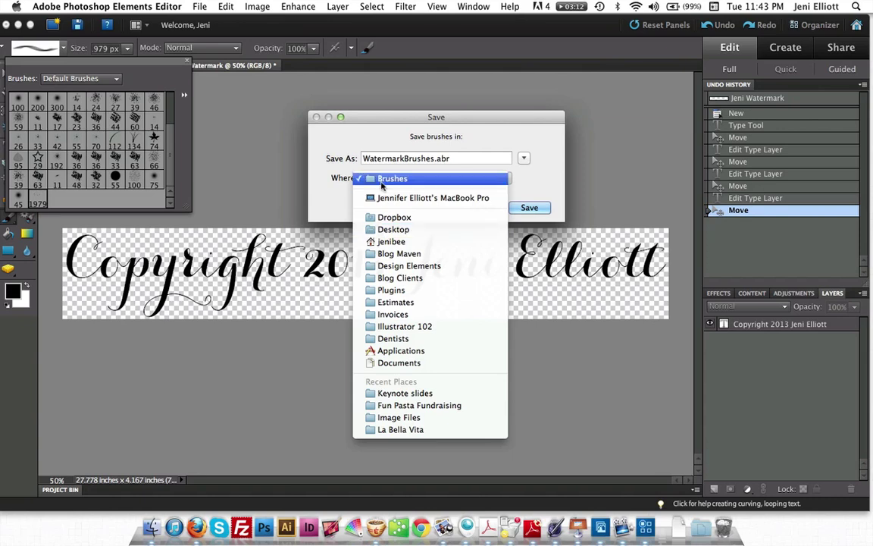
click(381, 183)
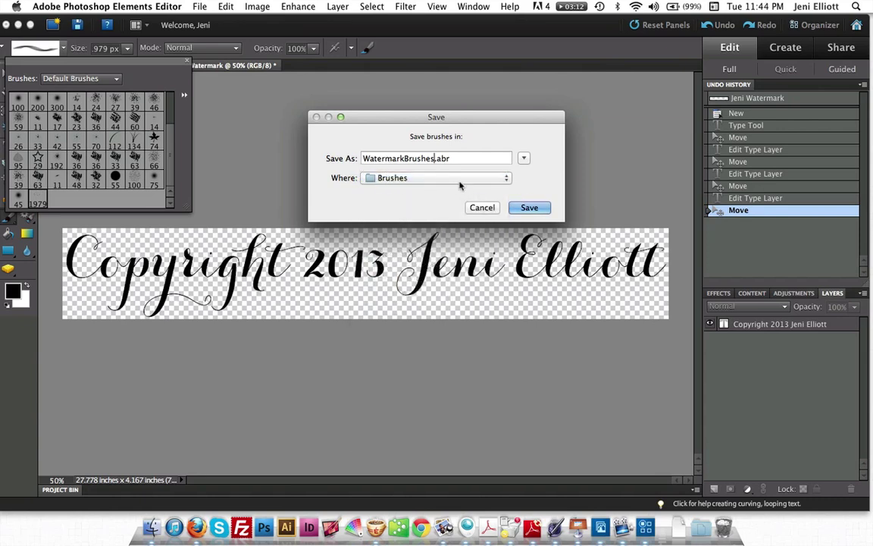
click(535, 210)
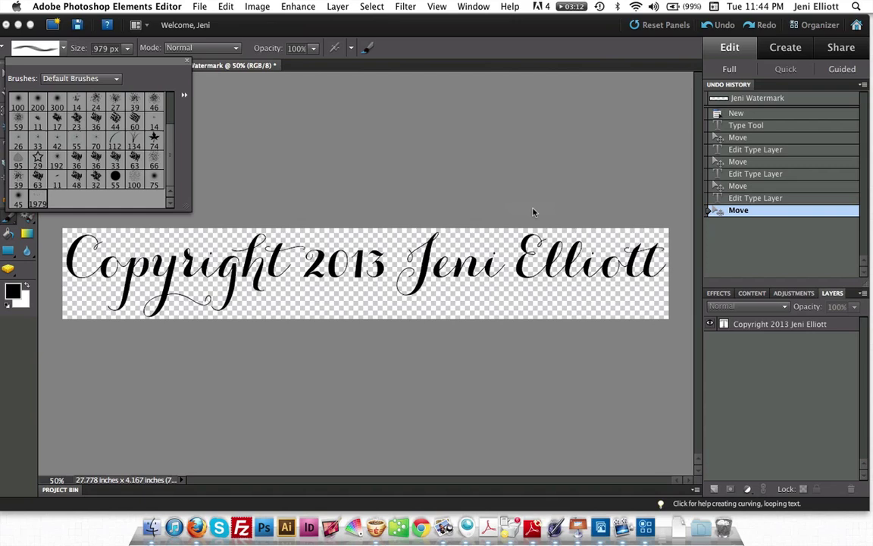
Step: Close the watermark document without saving its changes
click(188, 64)
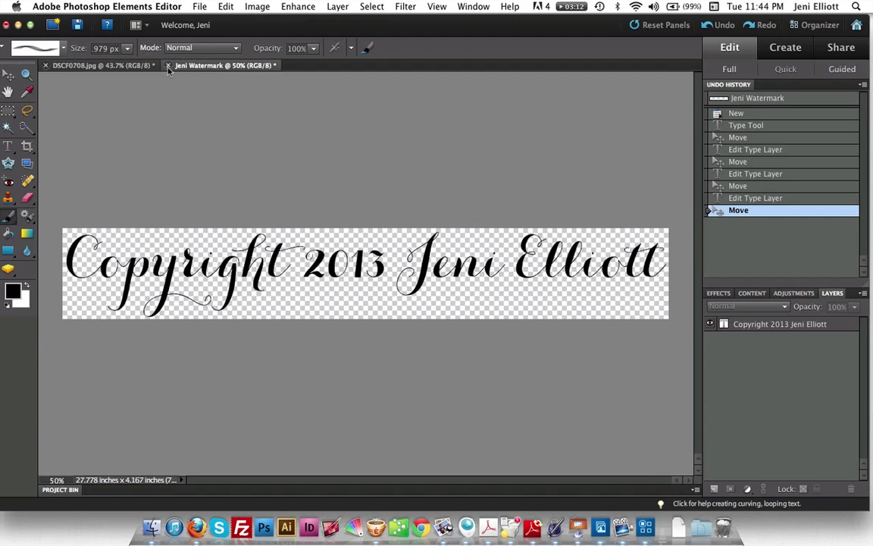
click(169, 66)
click(373, 167)
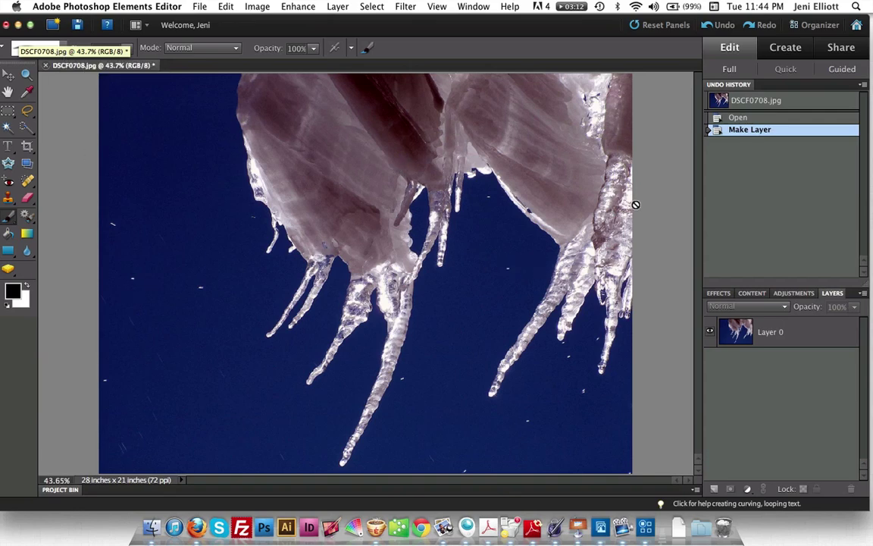
Step: Dismiss the no-layer-selected alert and make Layer 0 of the icicle photo active
click(599, 193)
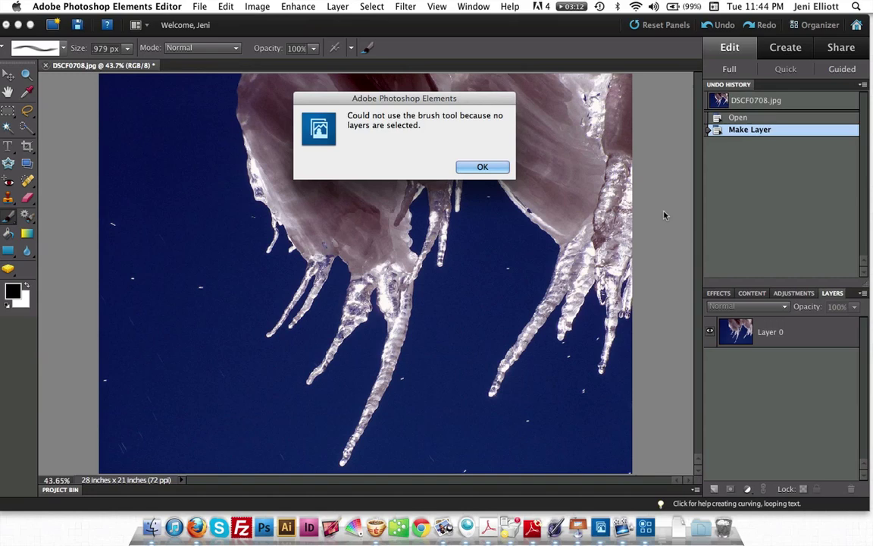
click(481, 168)
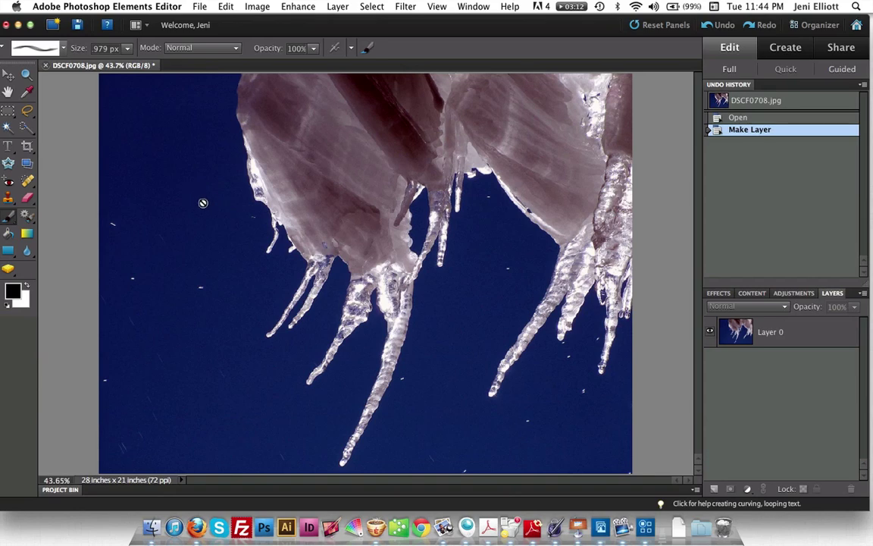
click(805, 335)
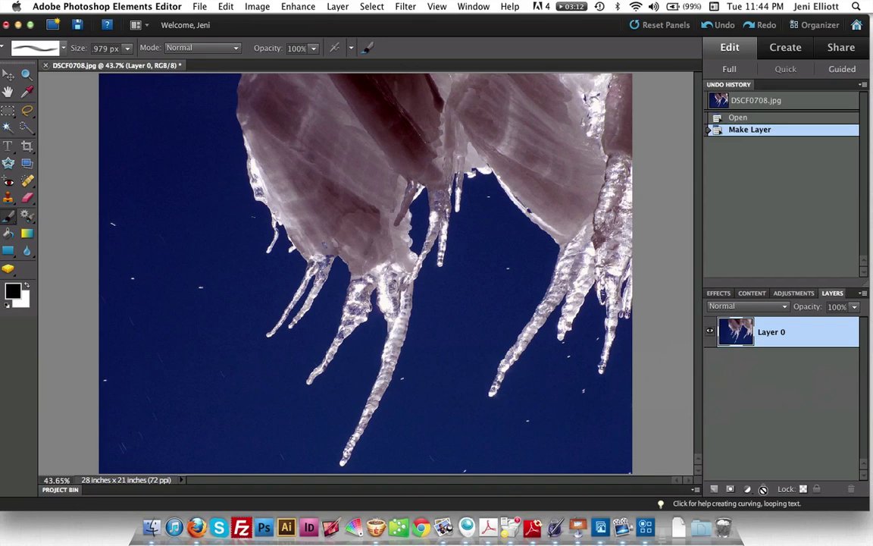
Step: Add an empty Layer 1 above the icicle photo layer
click(714, 489)
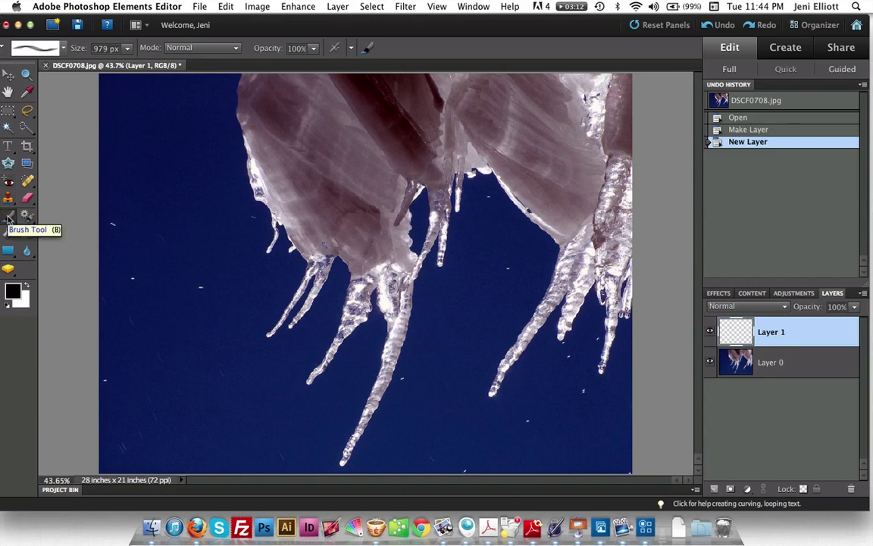
click(63, 49)
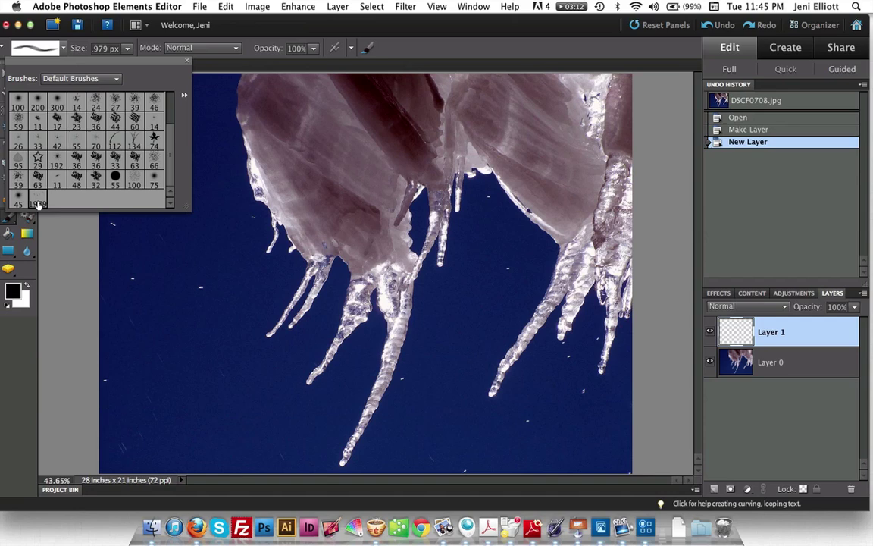
click(14, 290)
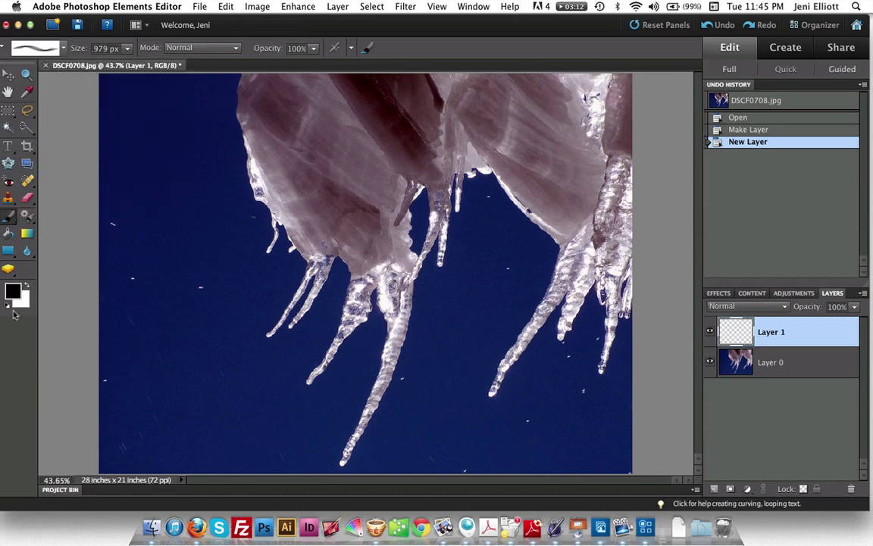
Step: Set the foreground painting colour to pure white (ffffff)
click(12, 292)
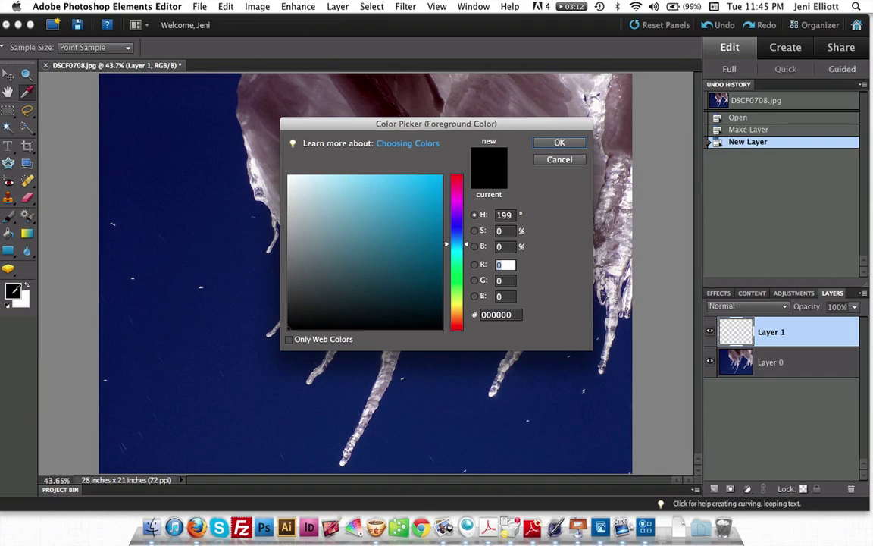
click(293, 178)
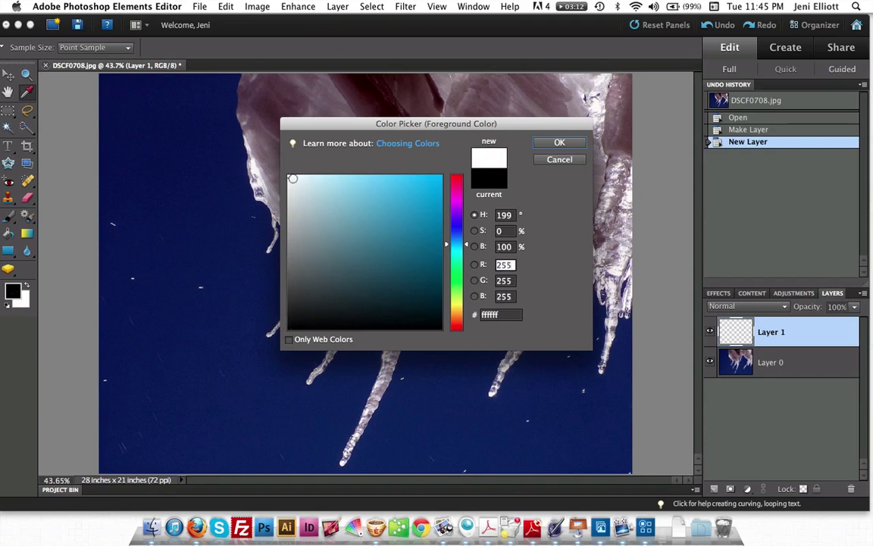
click(557, 144)
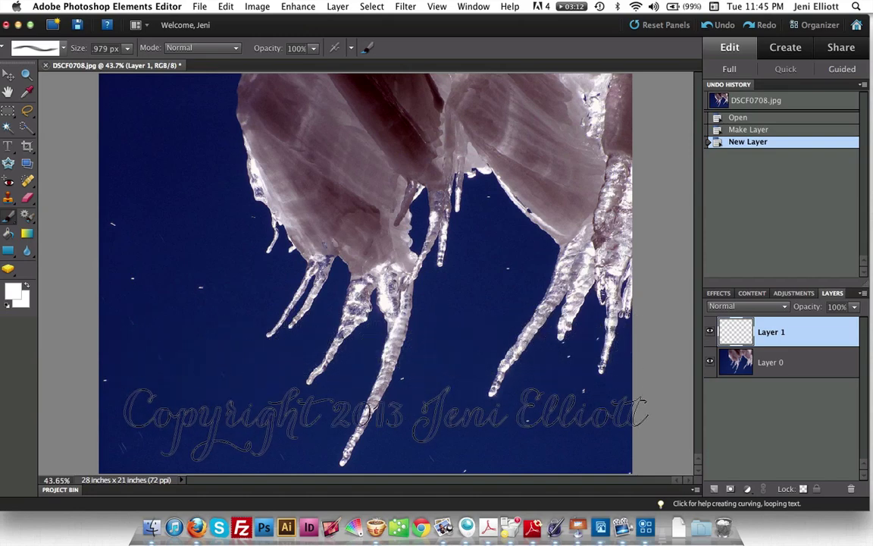
Step: Test-stamp the watermark brush at its original size and at 1200 px, undoing each attempt
click(368, 417)
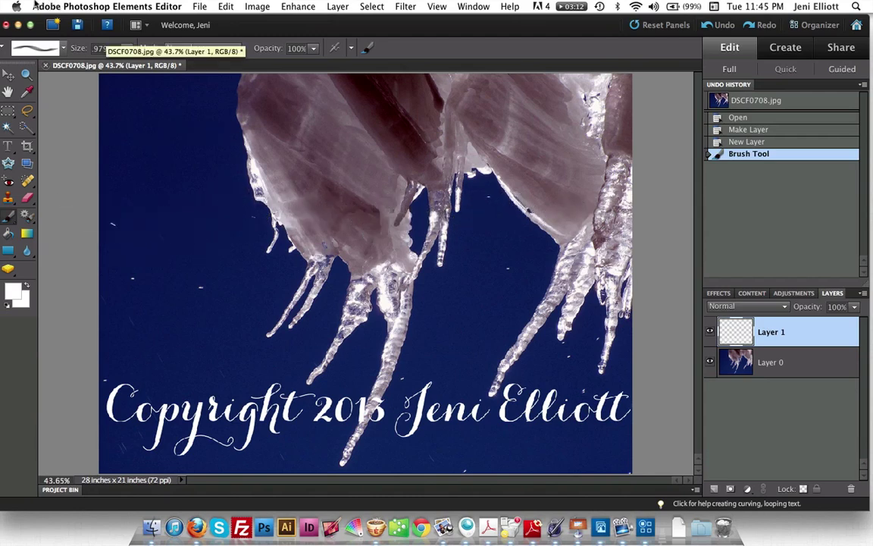
key(super+z)
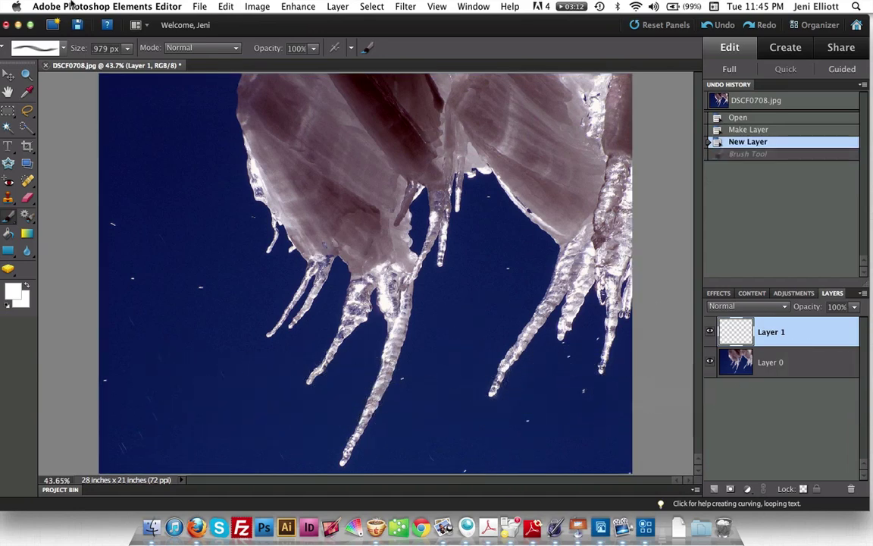
click(127, 50)
click(101, 48)
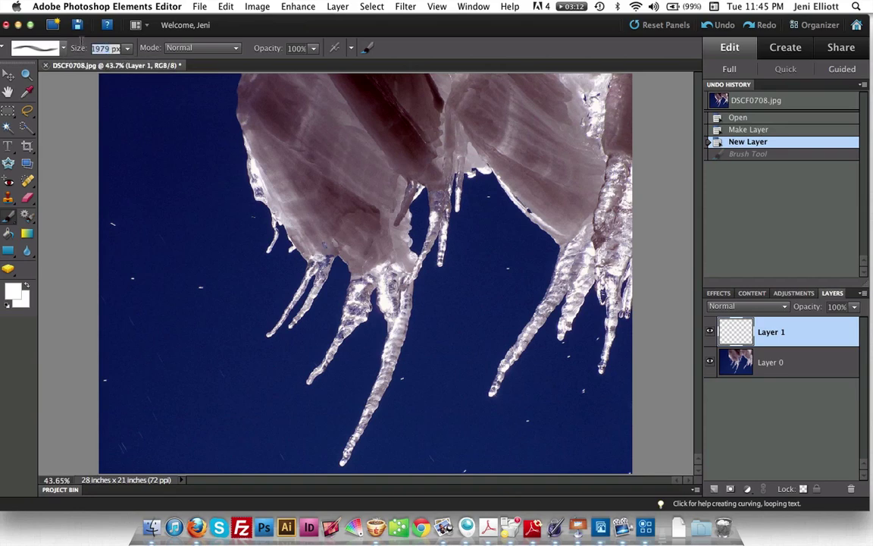
text(1200)
key(Return)
click(81, 123)
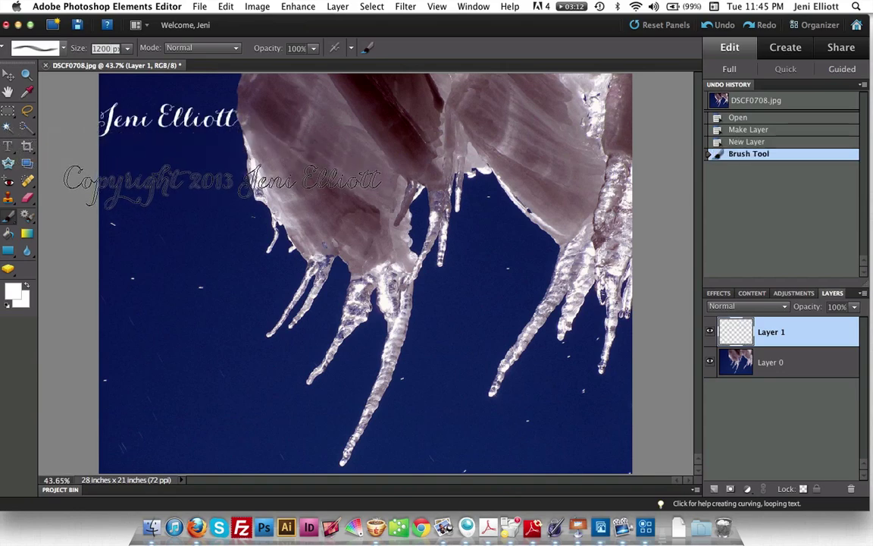
key(super+z)
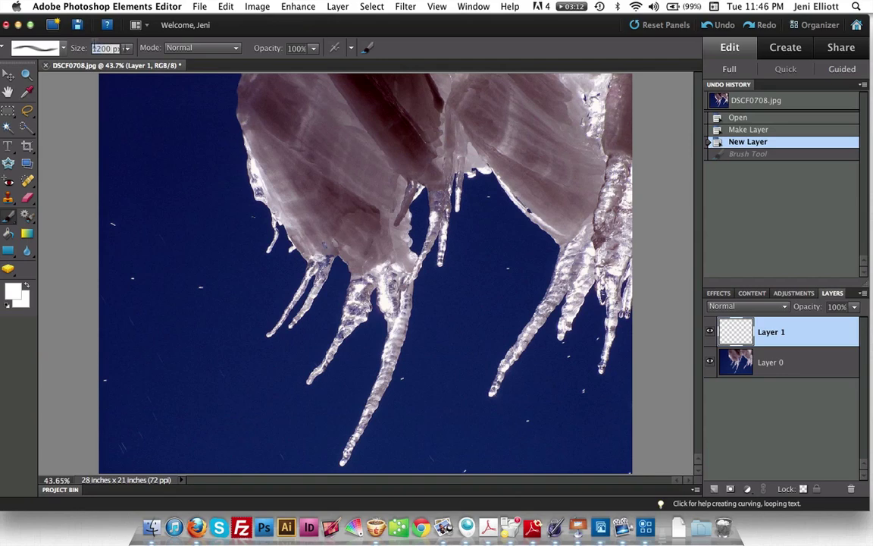
Step: Reduce the brush size and stamp the white copyright watermark near the photo's bottom right
text(1000)
key(Return)
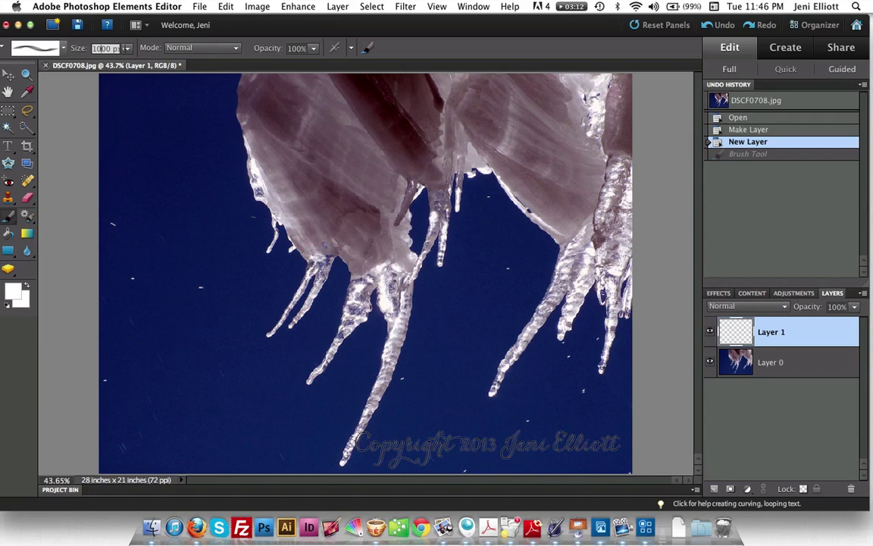
click(97, 44)
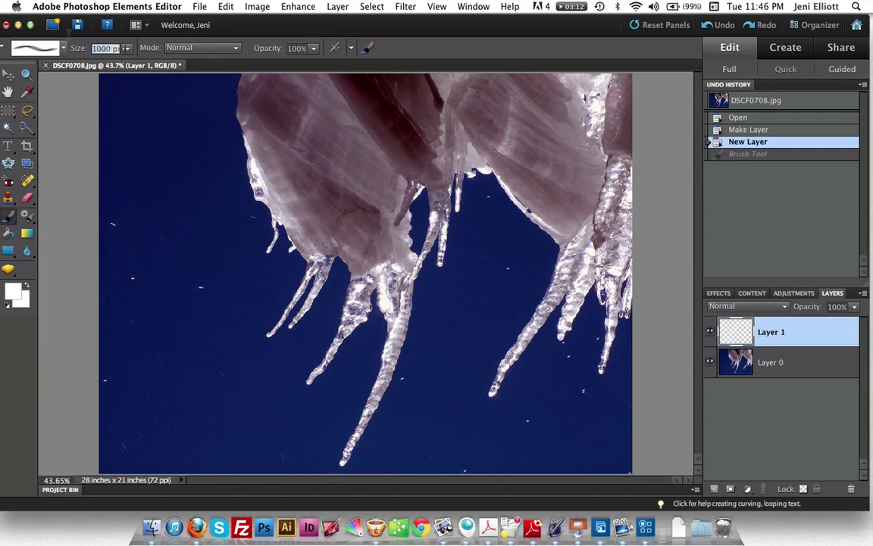
text(800)
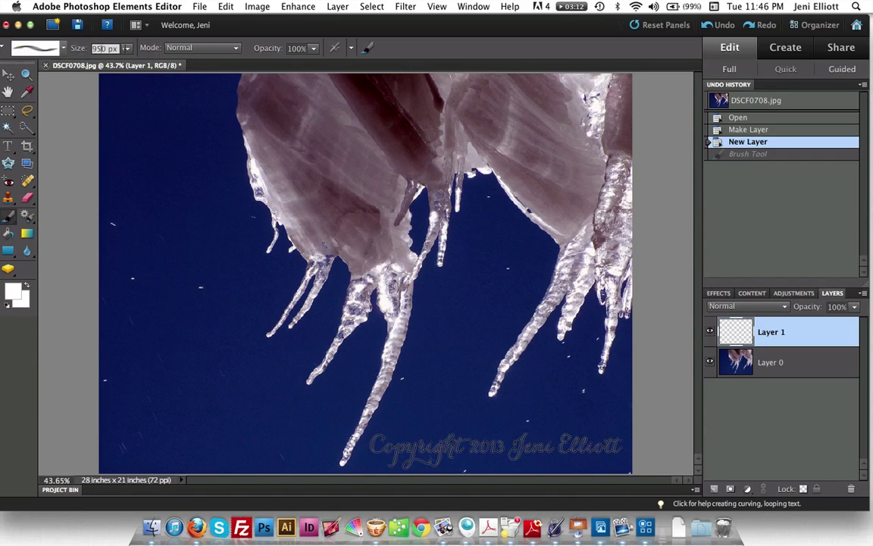
click(496, 446)
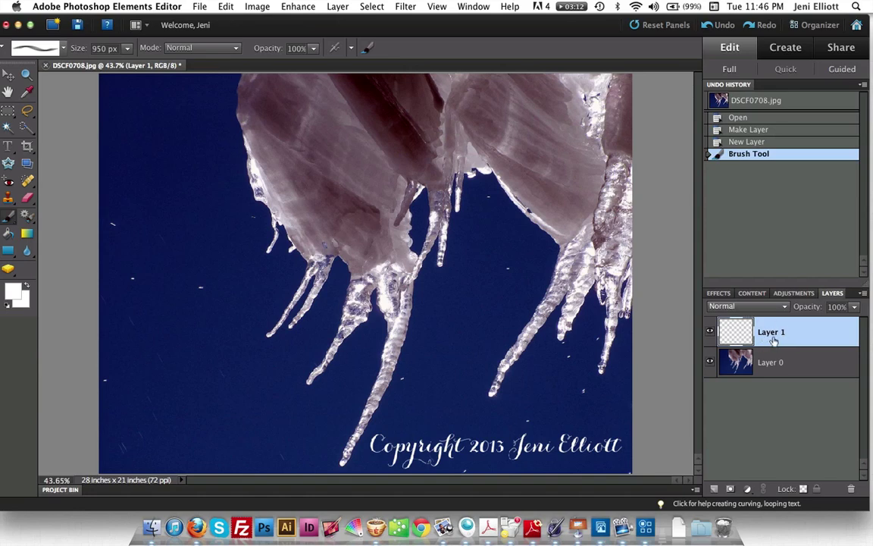
Step: Lower Layer 1's opacity to 25% so the copyright watermark appears faint
click(854, 307)
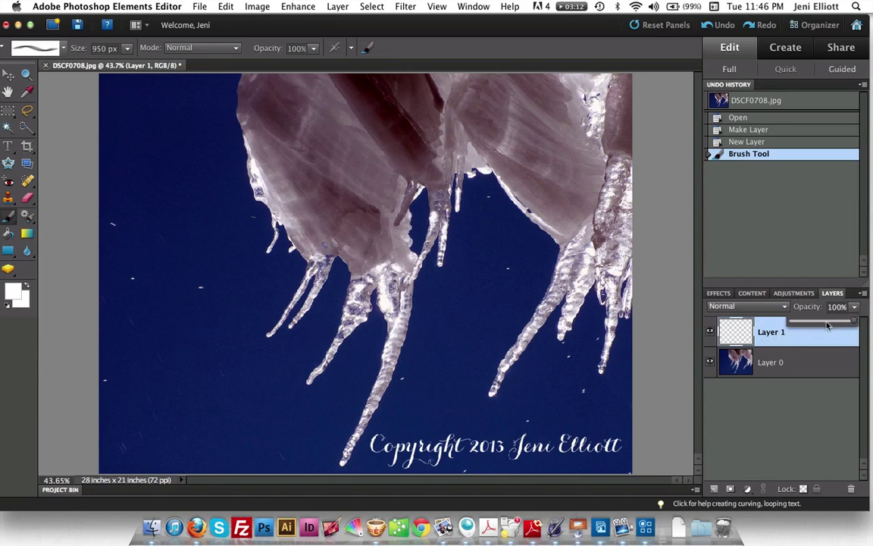
drag(850, 319, 806, 325)
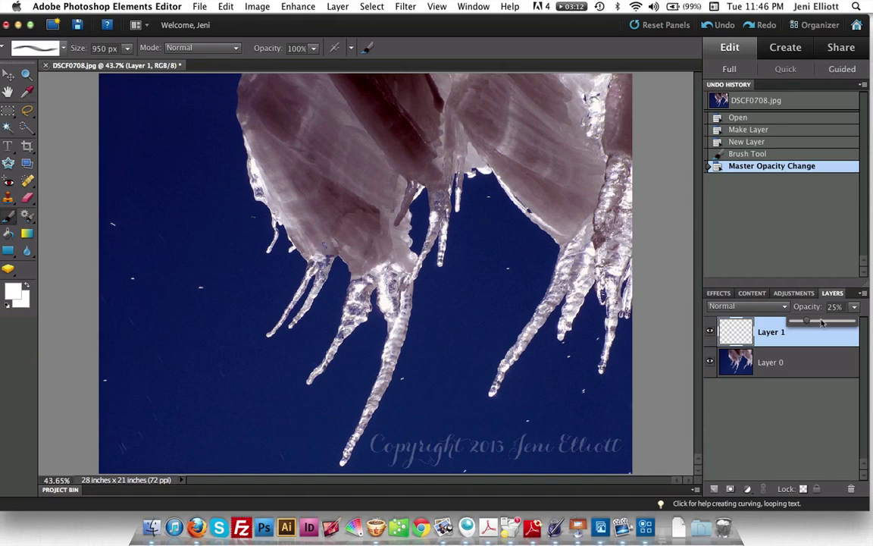
click(840, 423)
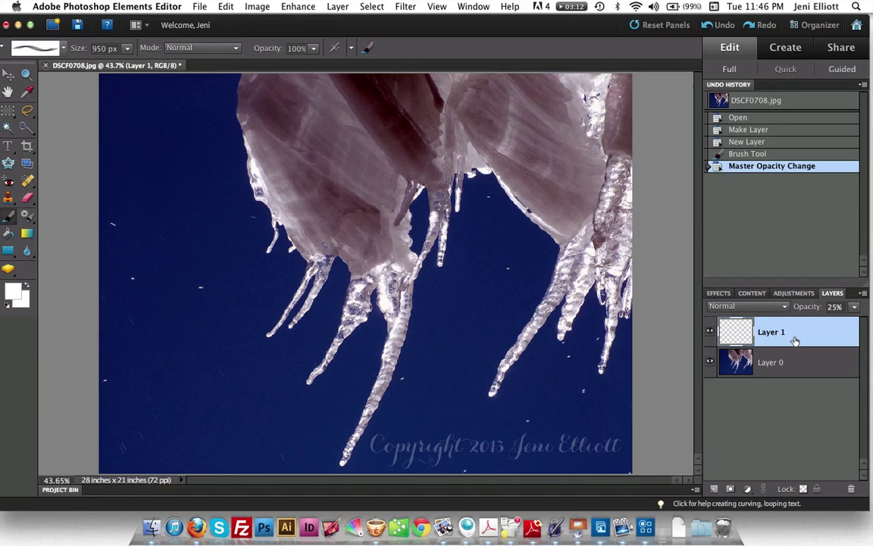
drag(795, 340, 616, 466)
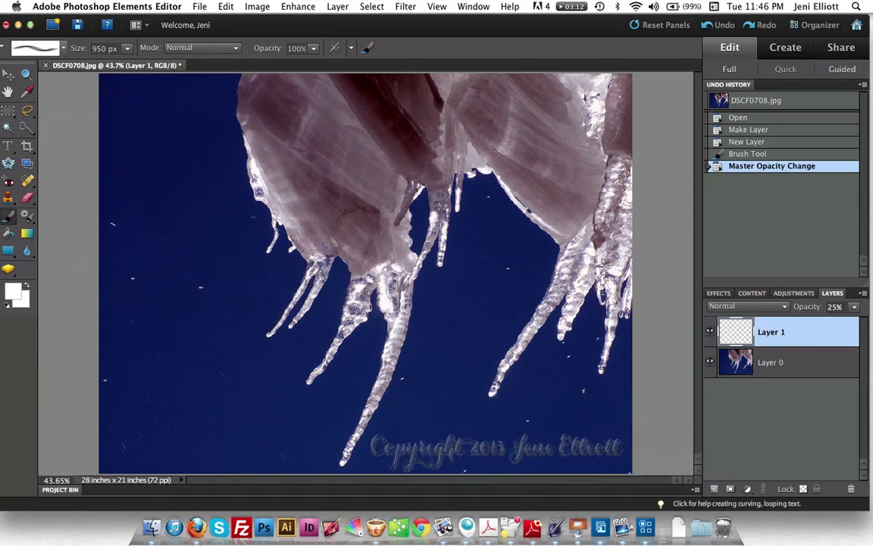